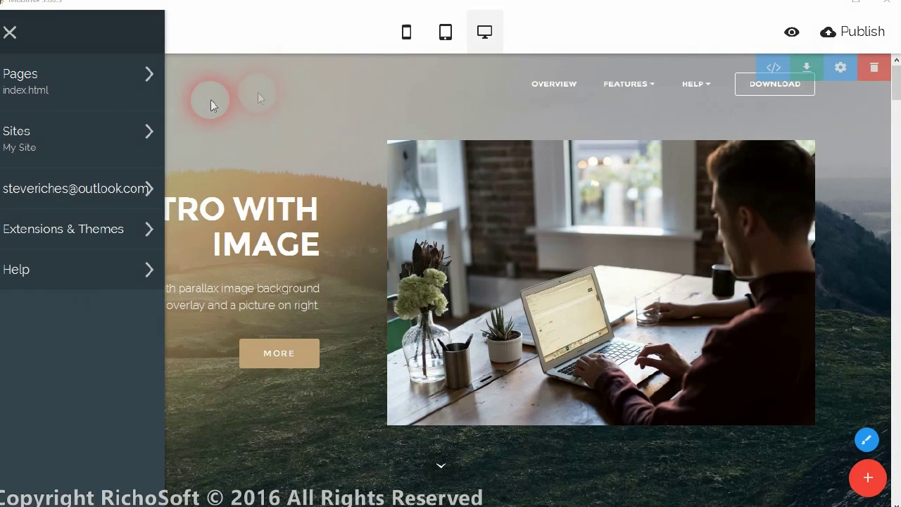
Step: Import the existing Mobirise site from project.mobirise in the package's projectfiles folder
{"action": "left_click", "coordinate": [50, 141]}
{"action": "left_click", "coordinate": [236, 190]}
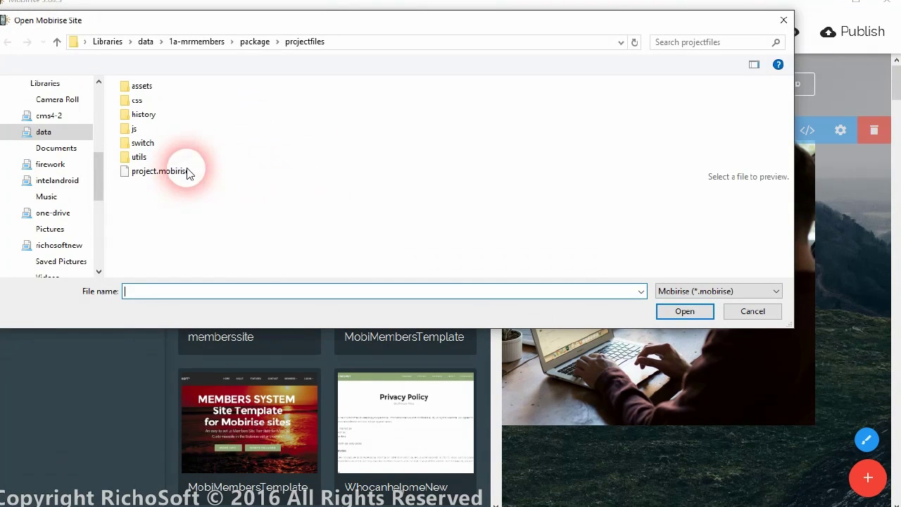
{"action": "left_click", "coordinate": [254, 42]}
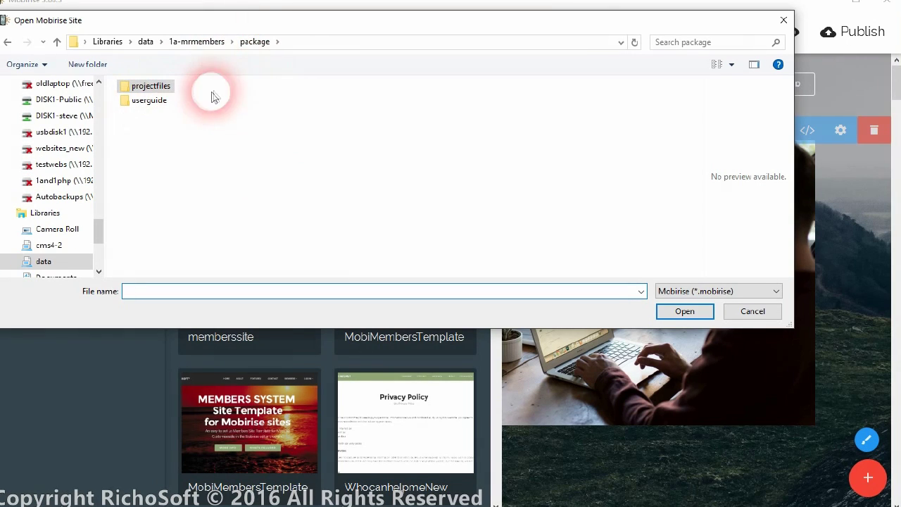
{"action": "double_click", "coordinate": [156, 86]}
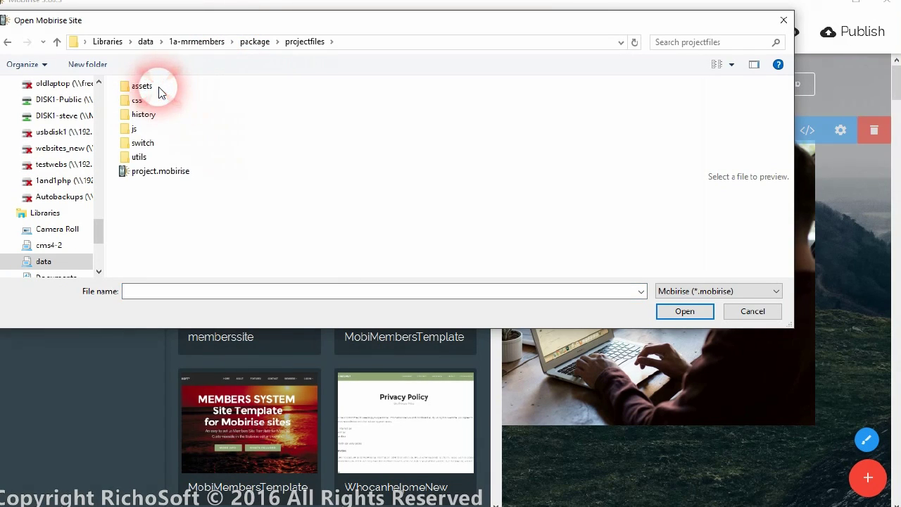
{"action": "left_click", "coordinate": [161, 171]}
{"action": "left_click", "coordinate": [685, 312]}
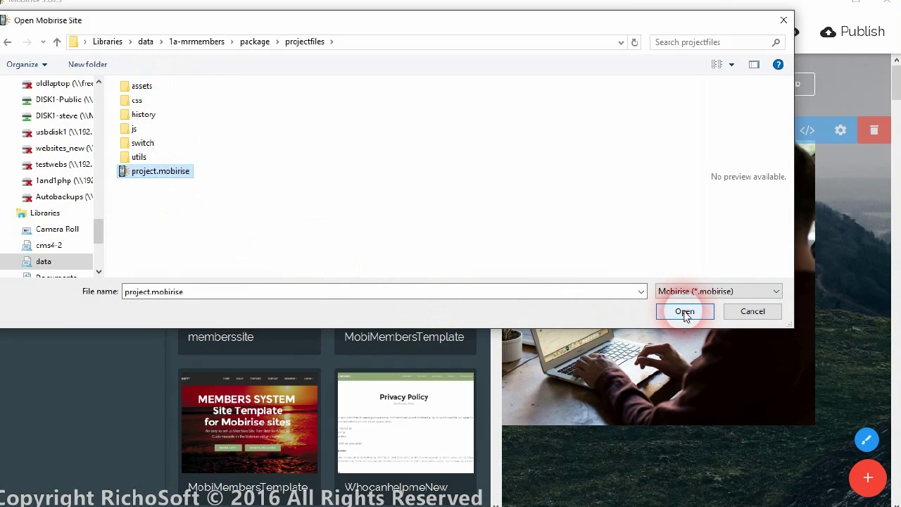
{"action": "left_click", "coordinate": [565, 227]}
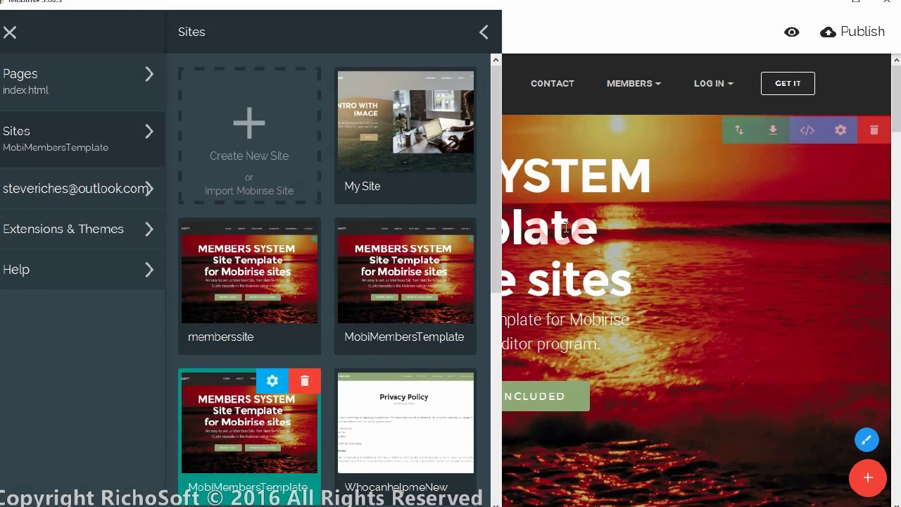
{"action": "left_click", "coordinate": [558, 45]}
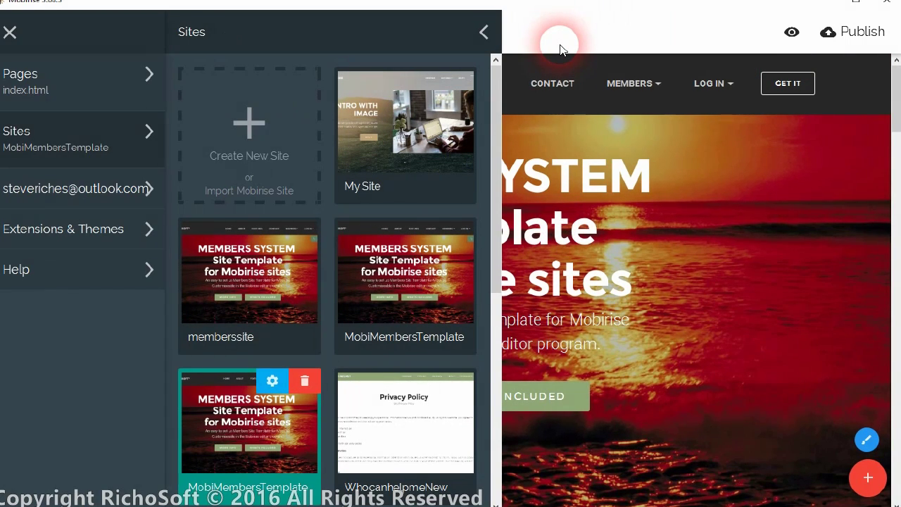
Step: Rename the imported site as Mobidemo in its site settings and return to the page view
{"action": "left_click", "coordinate": [274, 383]}
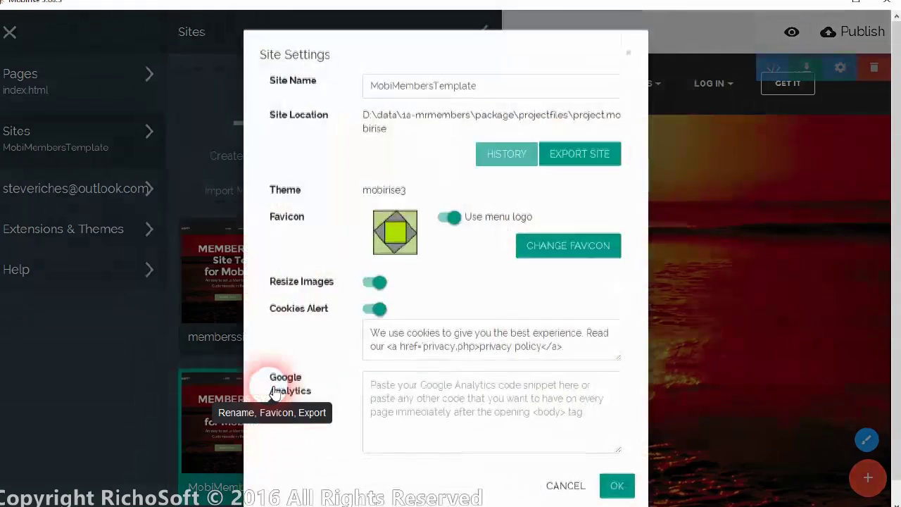
{"action": "left_click", "coordinate": [483, 89]}
{"action": "left_click_drag", "start_coordinate": [485, 93], "coordinate": [350, 83]}
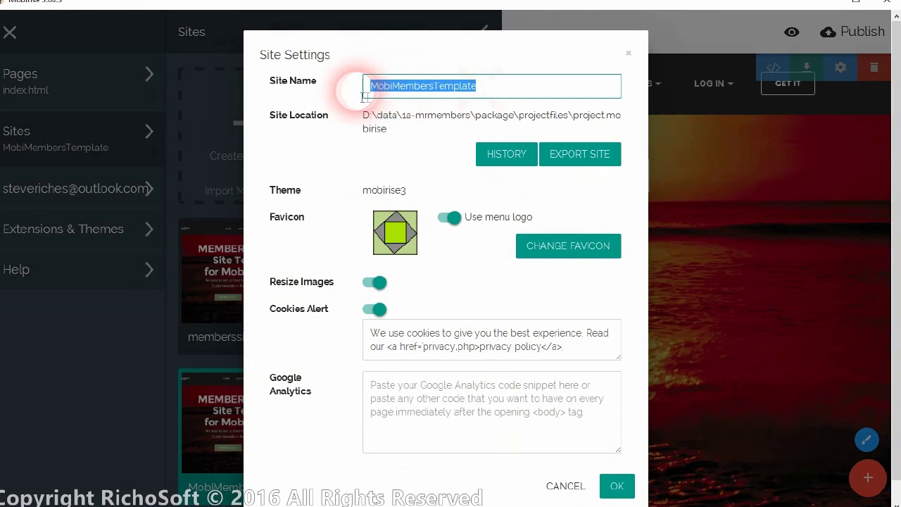
{"action": "type", "text": "Mobidemo"}
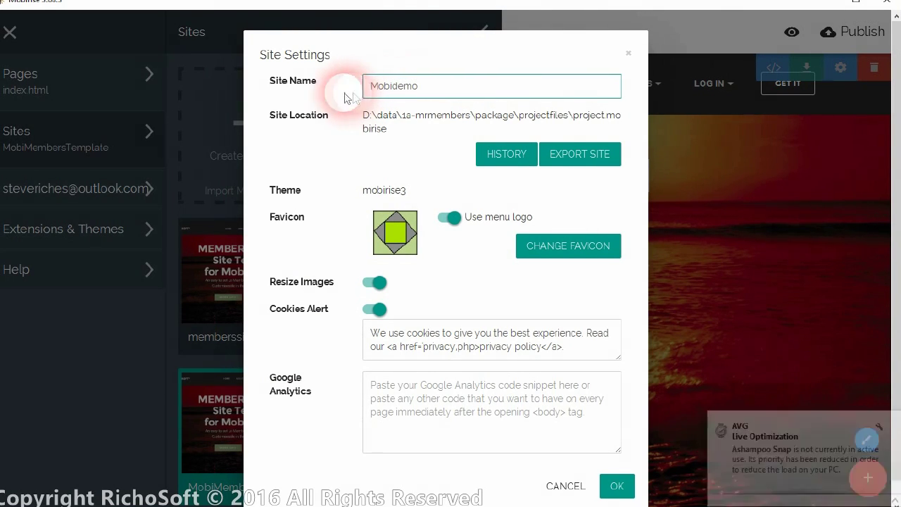
{"action": "left_click", "coordinate": [611, 253]}
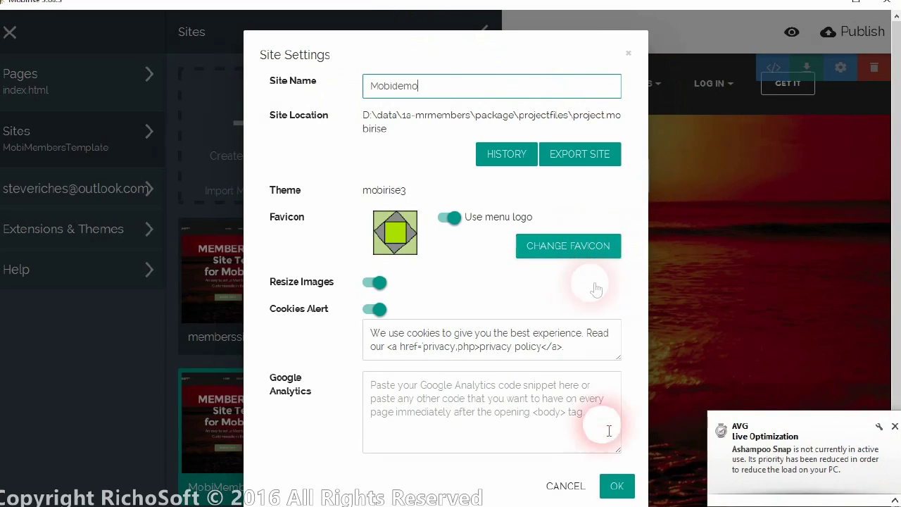
{"action": "left_click", "coordinate": [616, 485]}
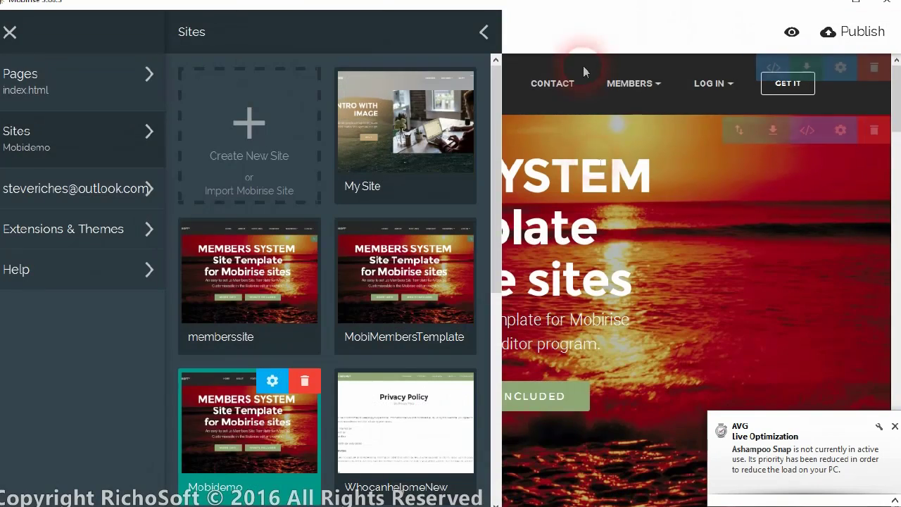
{"action": "left_click", "coordinate": [553, 36]}
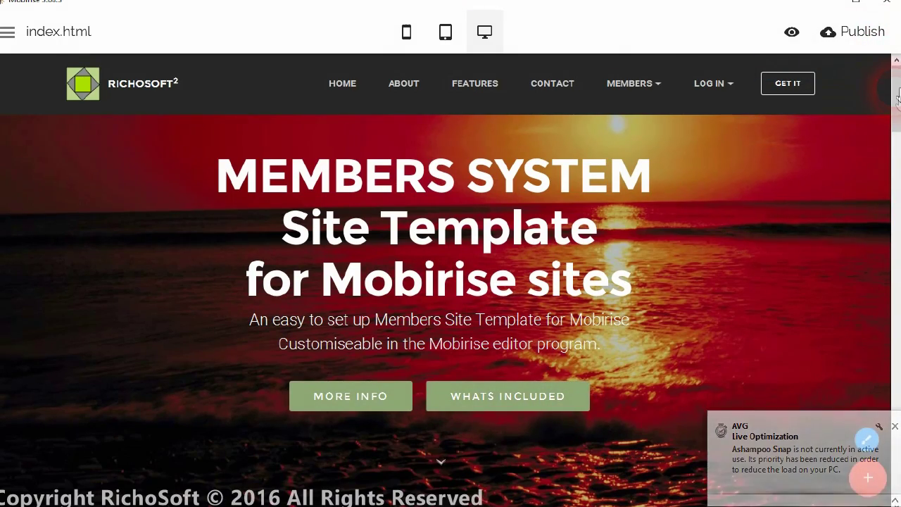
Step: Review the home page's header block and its block parameters without changing them
{"action": "left_click_drag", "start_coordinate": [895, 90], "coordinate": [895, 70]}
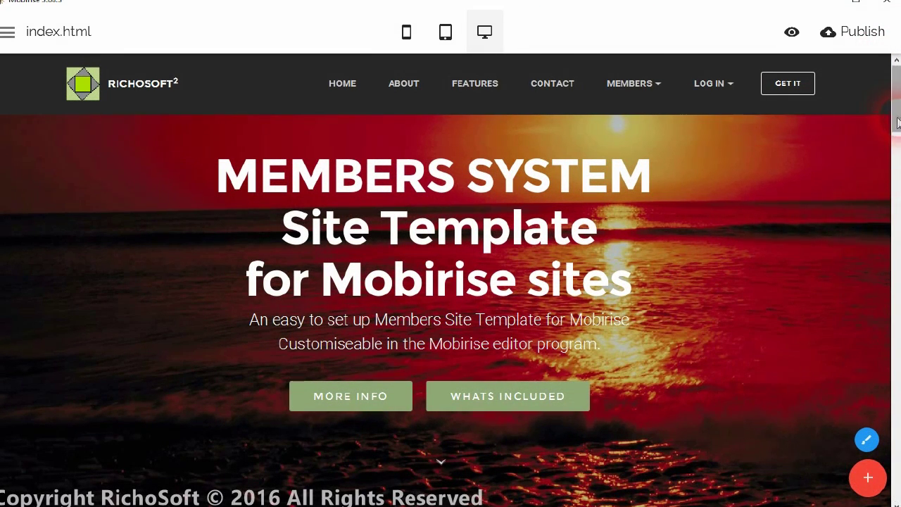
{"action": "mouse_move", "coordinate": [896, 119]}
{"action": "left_mouse_down"}
{"action": "mouse_move", "coordinate": [897, 154]}
{"action": "mouse_move", "coordinate": [897, 118]}
{"action": "left_mouse_up"}
{"action": "mouse_move", "coordinate": [828, 171]}
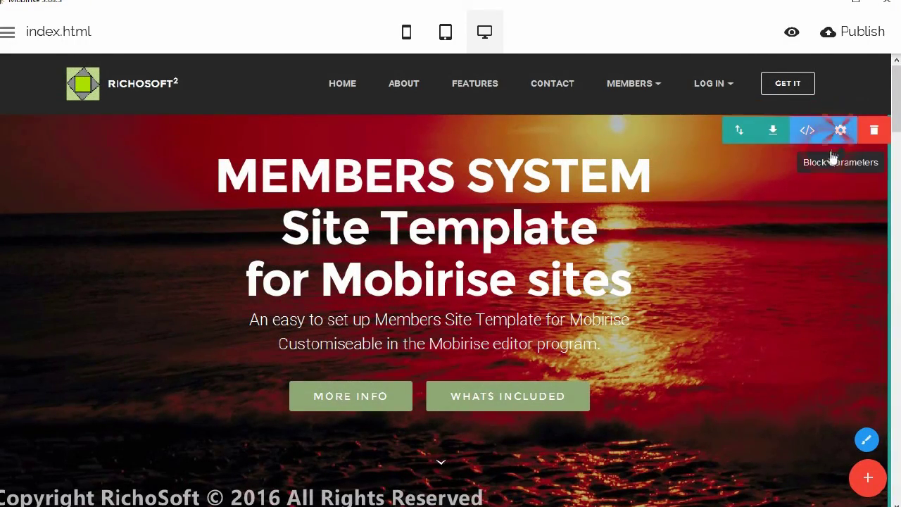
{"action": "left_click", "coordinate": [841, 130]}
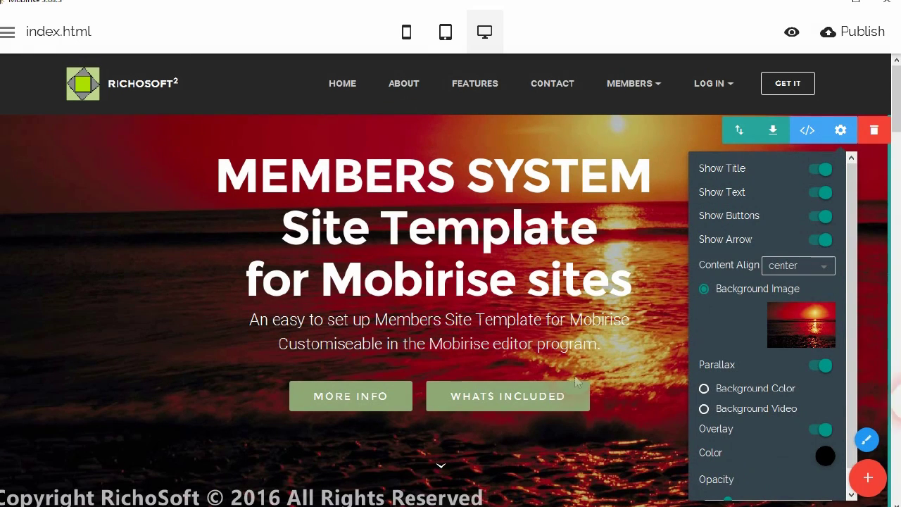
{"action": "left_click", "coordinate": [629, 321]}
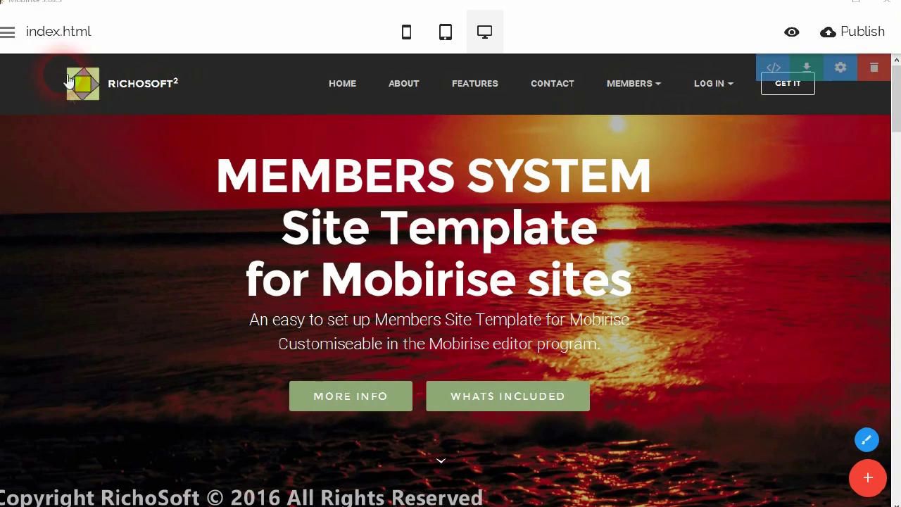
Step: Open the members-news.php page of the site for editing
{"action": "left_click", "coordinate": [56, 39]}
{"action": "left_click", "coordinate": [47, 75]}
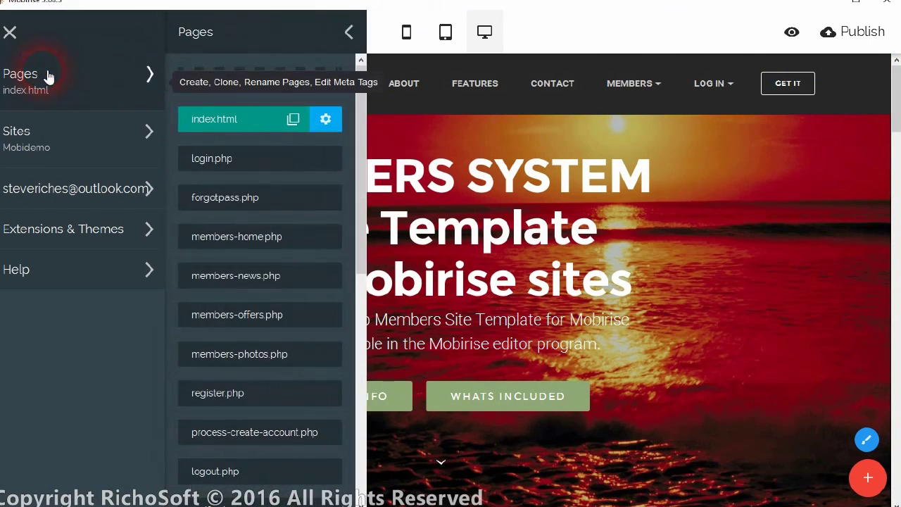
{"action": "left_click", "coordinate": [239, 285]}
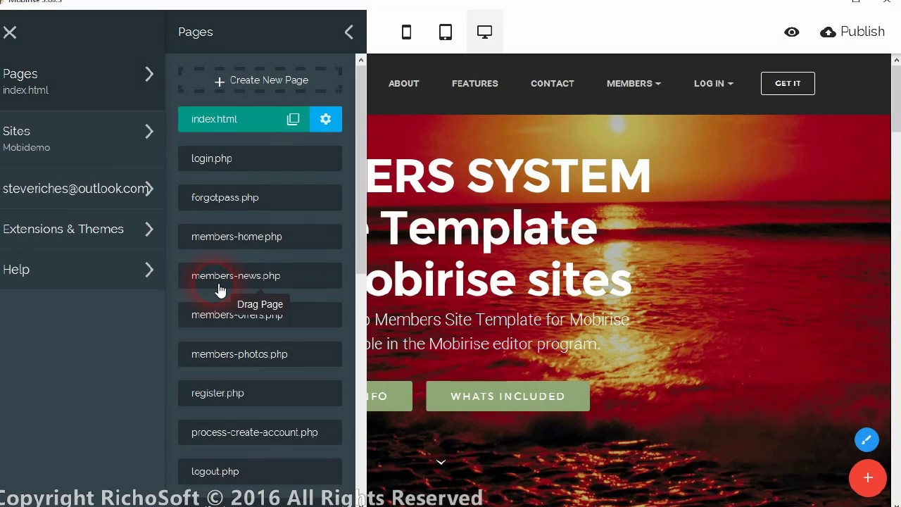
{"action": "left_click", "coordinate": [219, 288]}
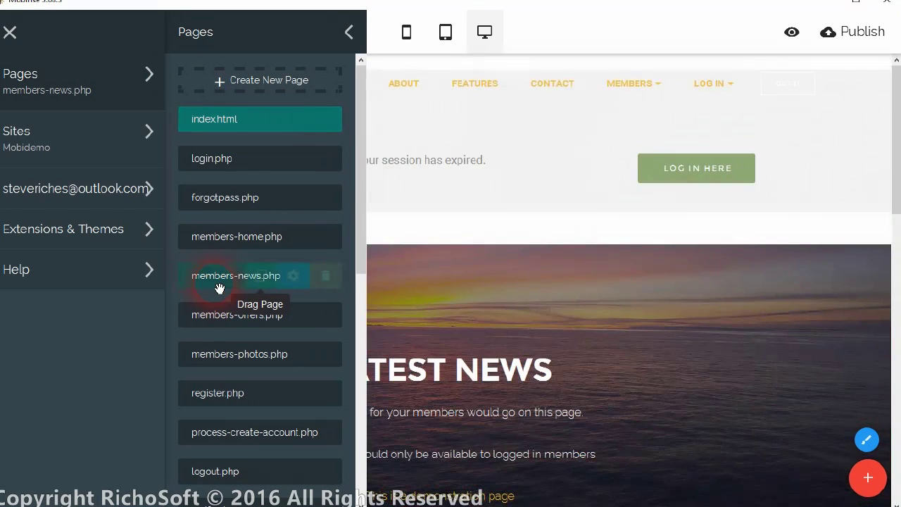
{"action": "left_click", "coordinate": [672, 23]}
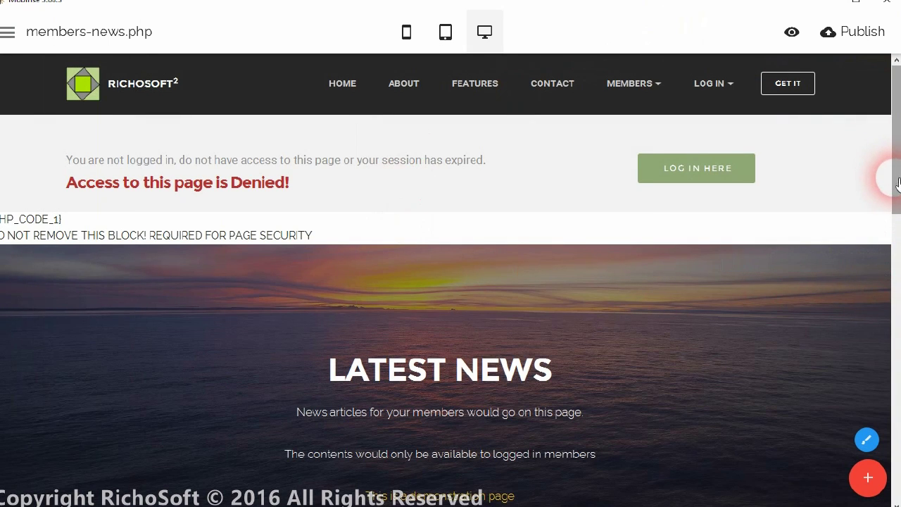
Step: Examine the access-denied block's HTML and CSS code and the required security blocks down to the page footer
{"action": "mouse_move", "coordinate": [514, 161]}
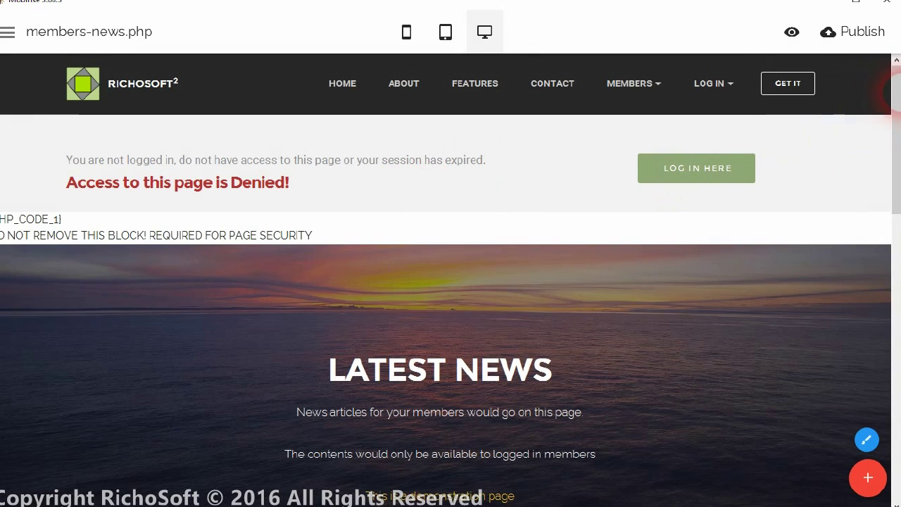
{"action": "scroll", "coordinate": [894, 95], "scroll_direction": "down", "scroll_amount": 1}
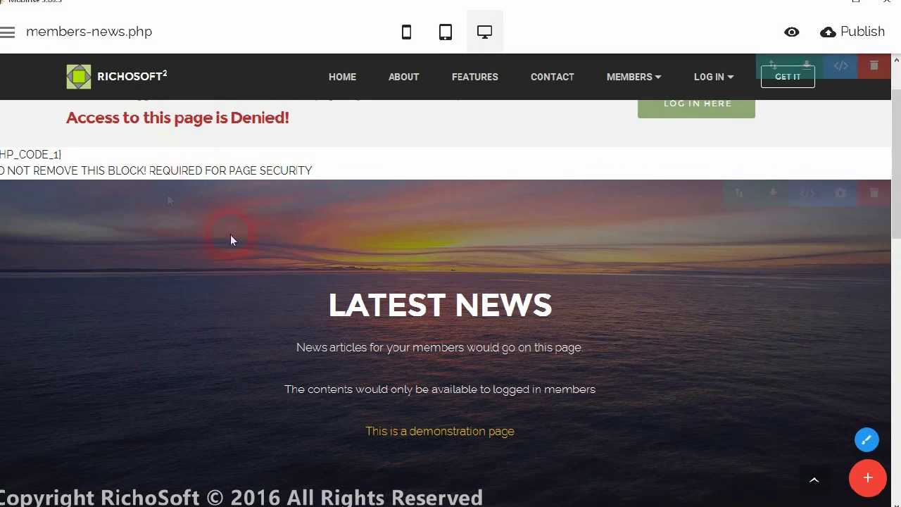
{"action": "left_click", "coordinate": [289, 171]}
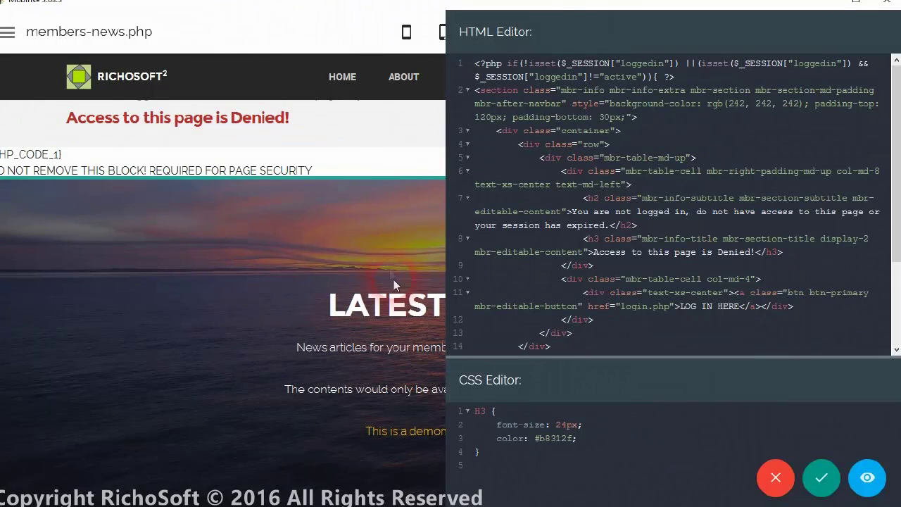
{"action": "left_click", "coordinate": [775, 478]}
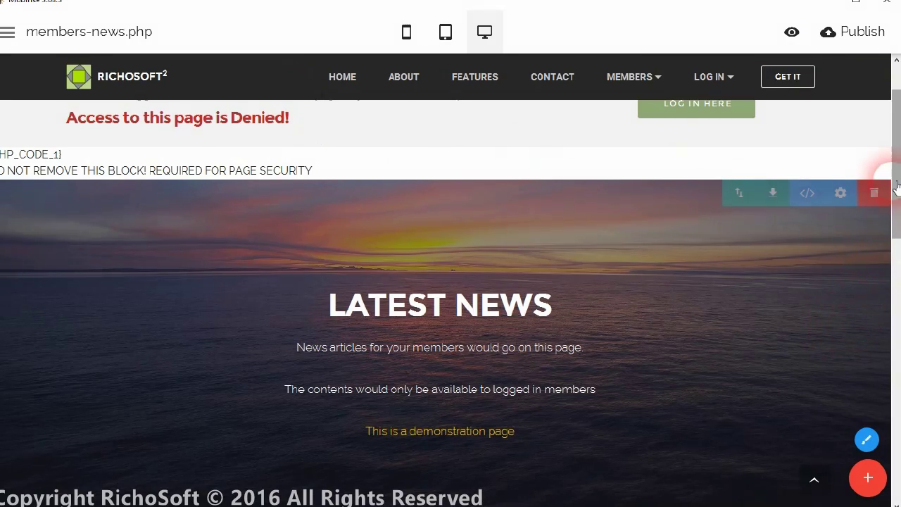
{"action": "left_click_drag", "start_coordinate": [895, 175], "coordinate": [888, 472]}
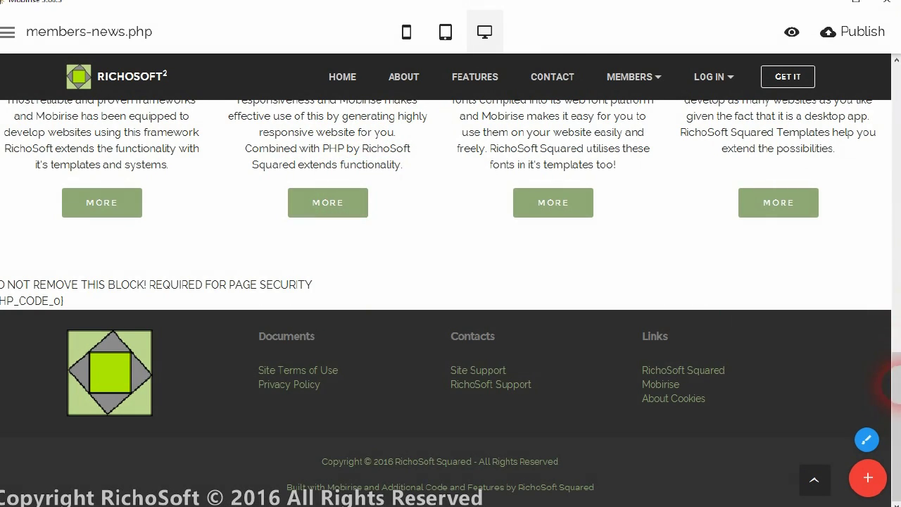
{"action": "left_click_drag", "start_coordinate": [898, 389], "coordinate": [895, 127]}
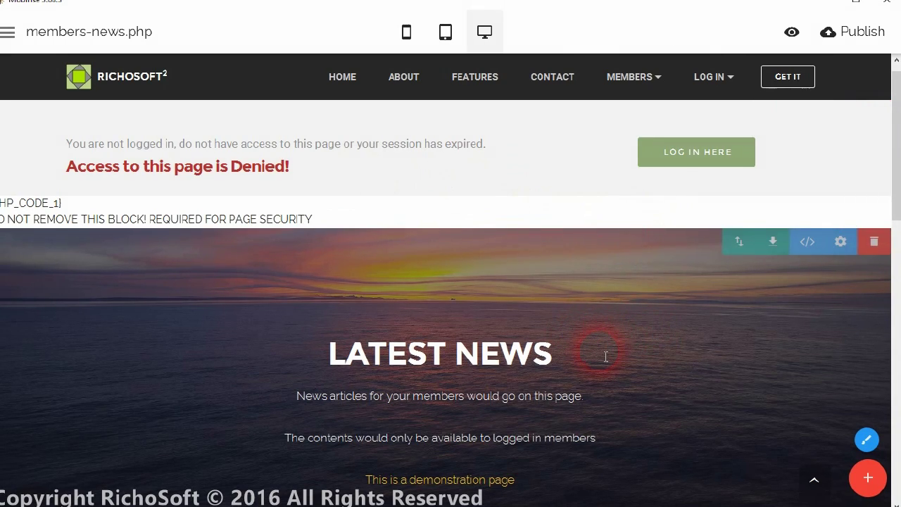
Step: Replace the LATEST NEWS heading on the news page with "NEWS ROUND"
{"action": "left_click_drag", "start_coordinate": [894, 212], "coordinate": [894, 282]}
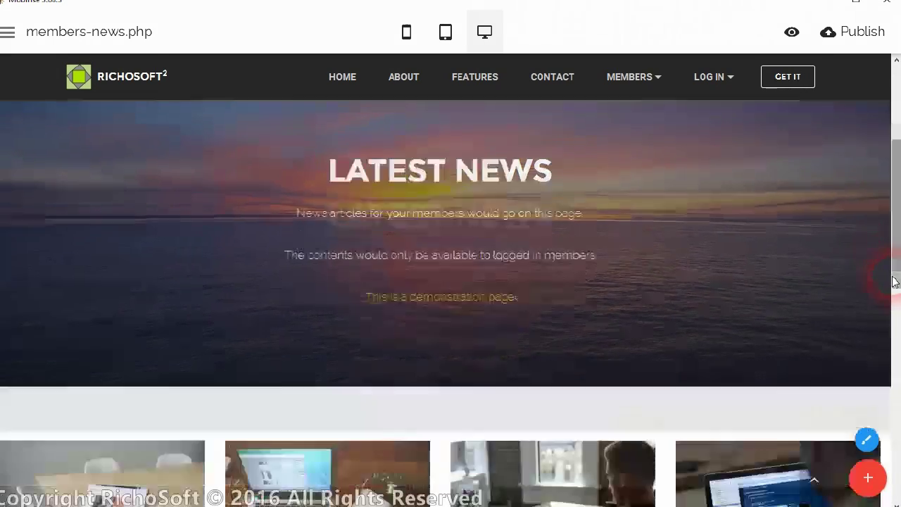
{"action": "left_click", "coordinate": [543, 213]}
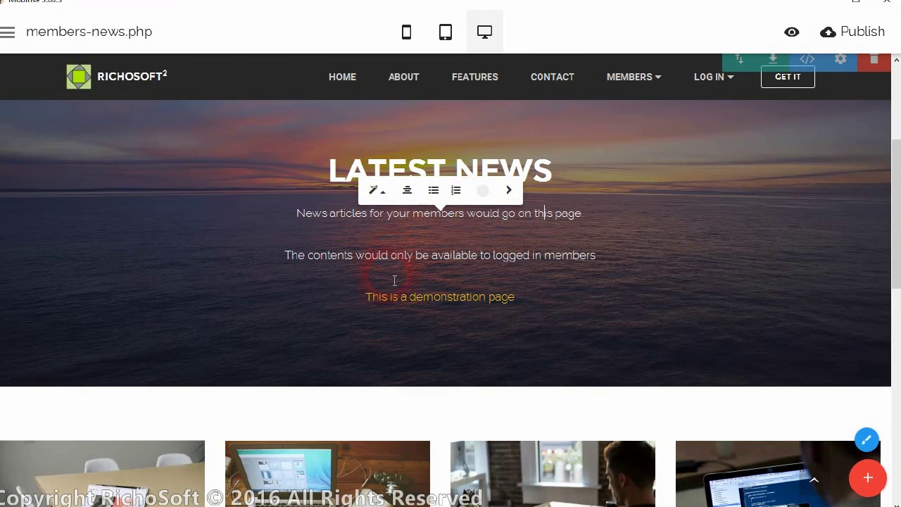
{"action": "left_click", "coordinate": [357, 180]}
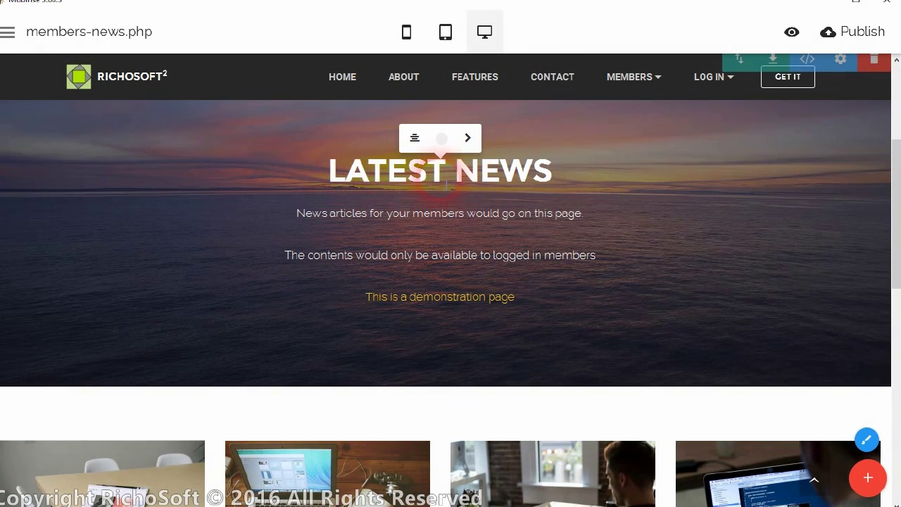
{"action": "left_click_drag", "start_coordinate": [457, 173], "coordinate": [564, 184]}
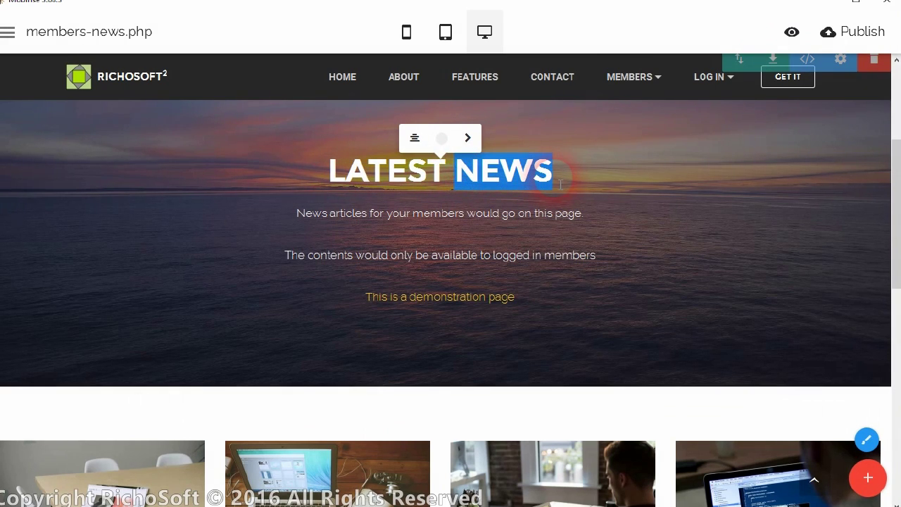
{"action": "type", "text": "\\"}
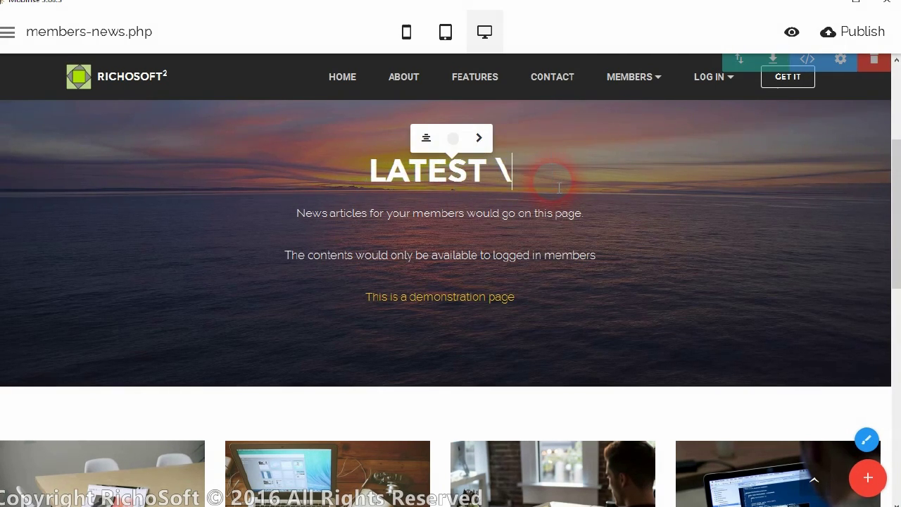
{"action": "key", "text": "BackSpace"}
{"action": "key", "text": "BackSpace"}
{"action": "key", "text": "BackSpace"}
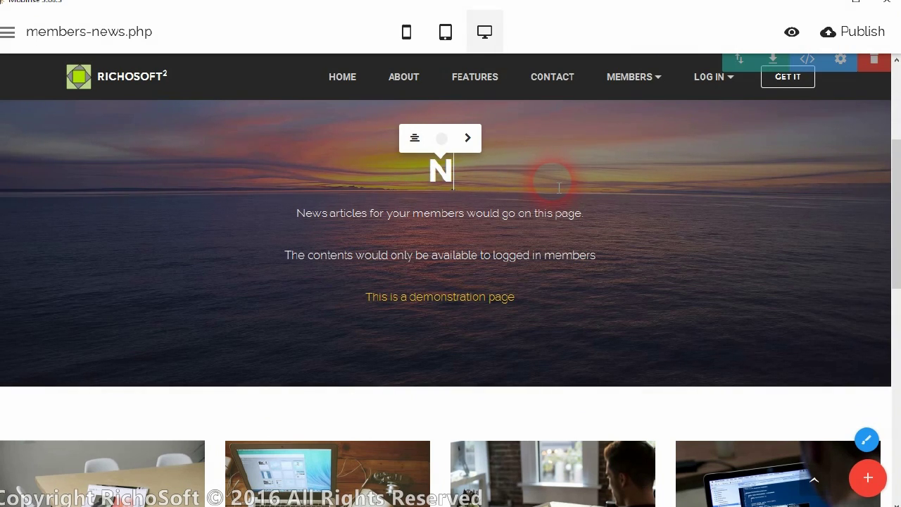
{"action": "type", "text": "EWS ROU"}
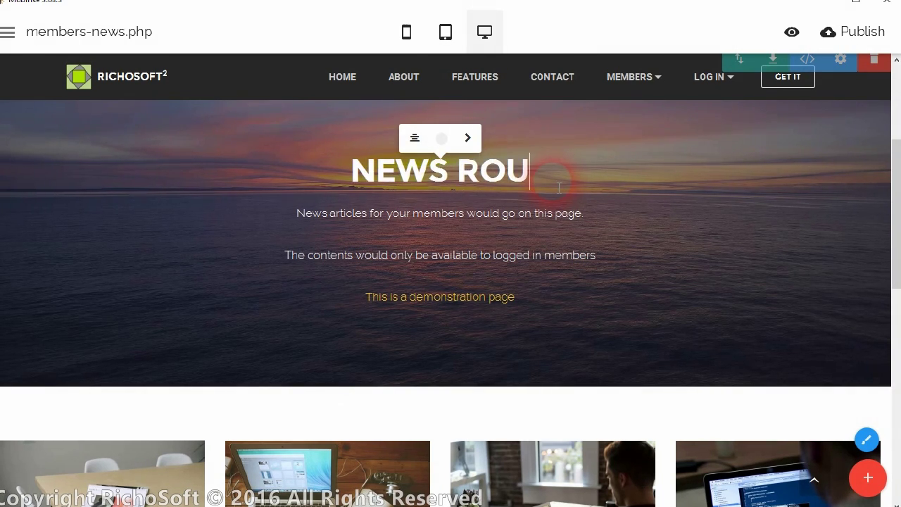
{"action": "type", "text": "ND"}
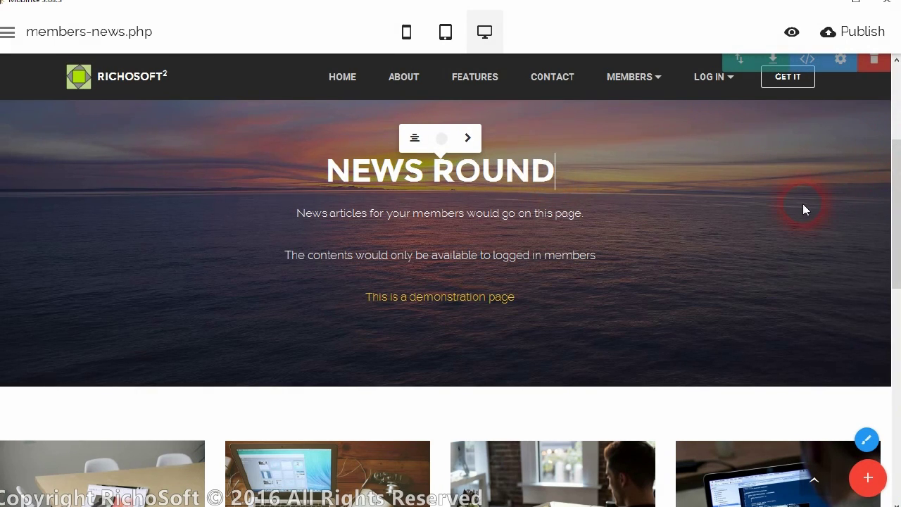
{"action": "right_click", "coordinate": [802, 202]}
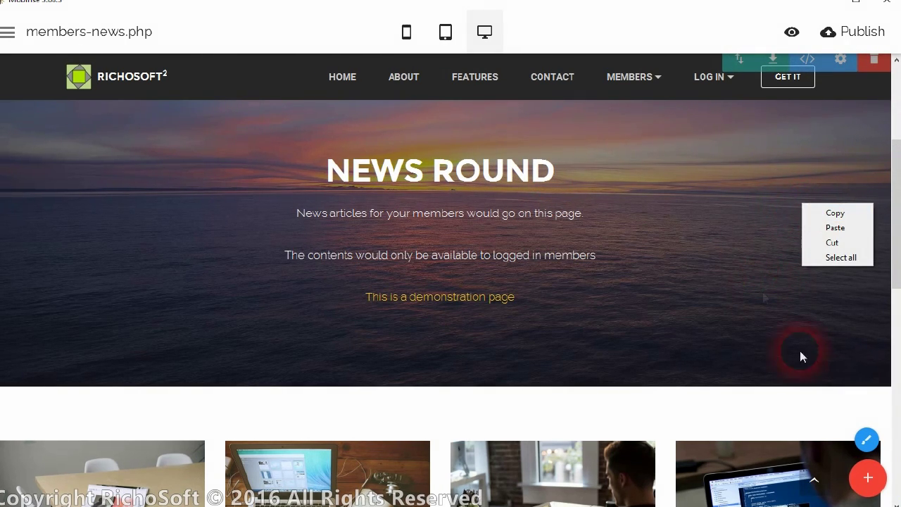
Step: Insert the features block with four round icons between the upper page-security block and the NEWS ROUND header
{"action": "left_click", "coordinate": [894, 266]}
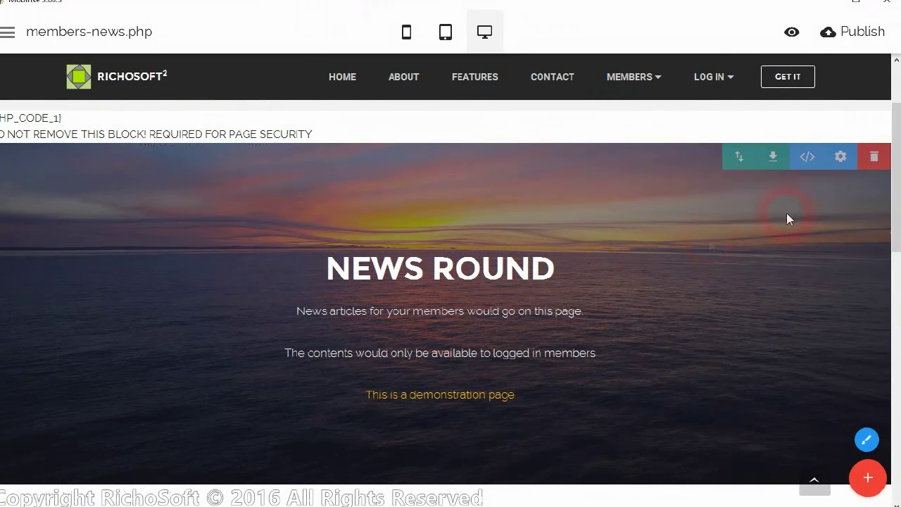
{"action": "left_click", "coordinate": [870, 478]}
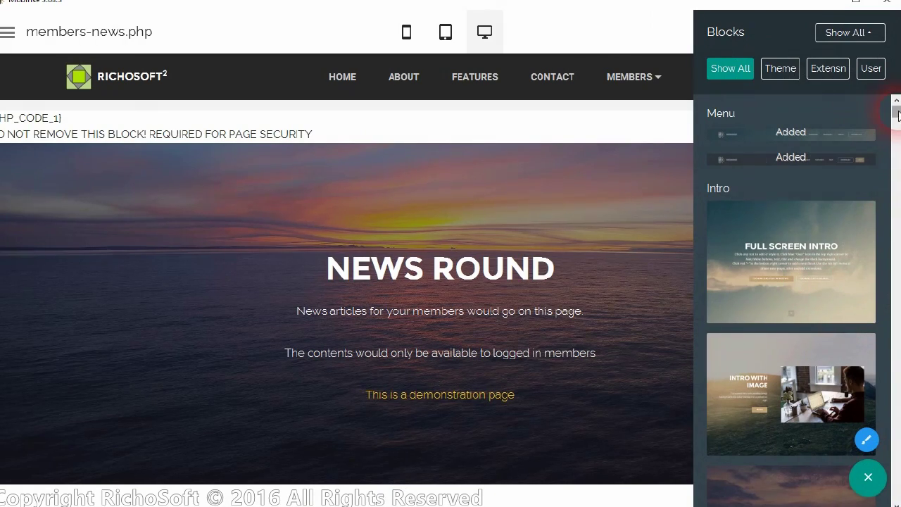
{"action": "left_click_drag", "start_coordinate": [897, 114], "coordinate": [897, 172]}
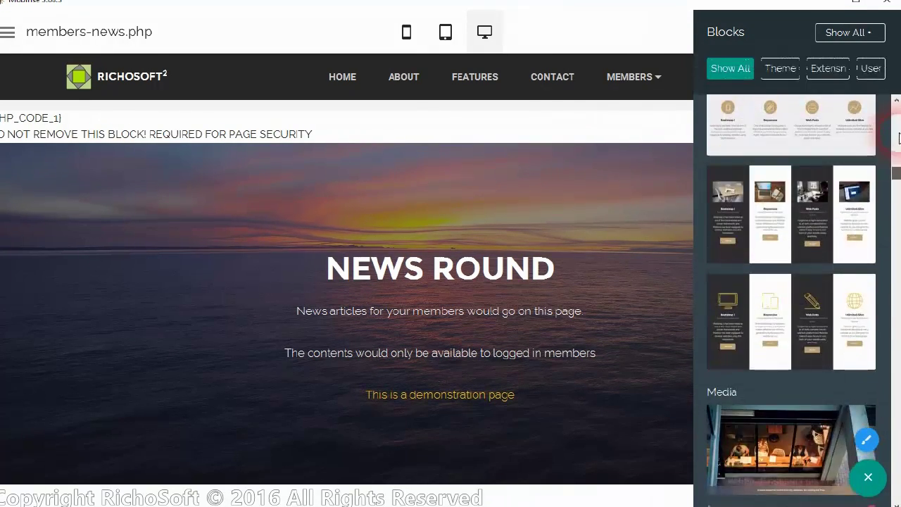
{"action": "left_click_drag", "start_coordinate": [820, 123], "coordinate": [356, 180]}
{"action": "scroll", "coordinate": [430, 267], "scroll_direction": "up", "scroll_amount": 3}
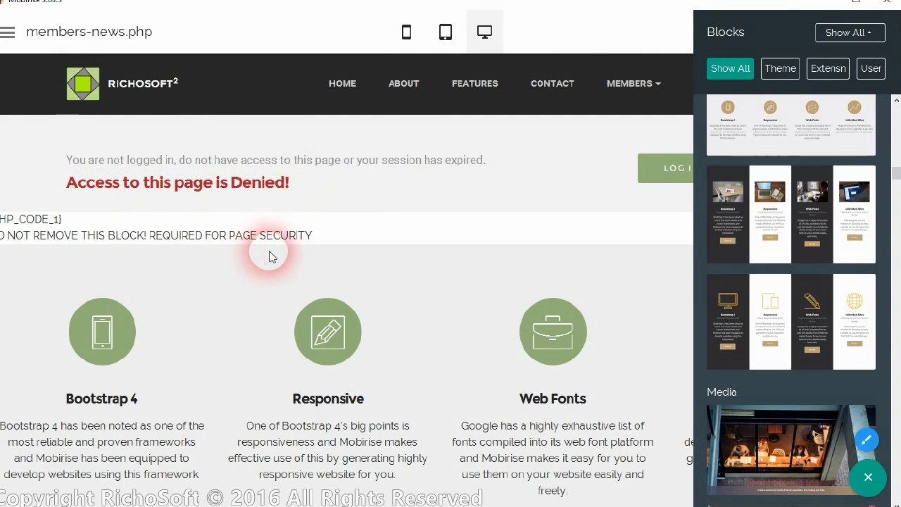
{"action": "scroll", "coordinate": [275, 255], "scroll_direction": "down", "scroll_amount": 1}
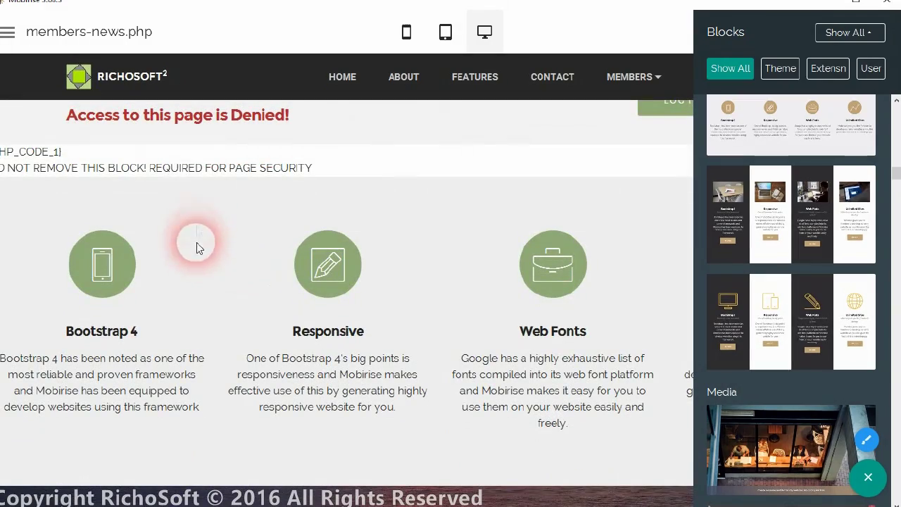
{"action": "scroll", "coordinate": [225, 331], "scroll_direction": "down", "scroll_amount": 10}
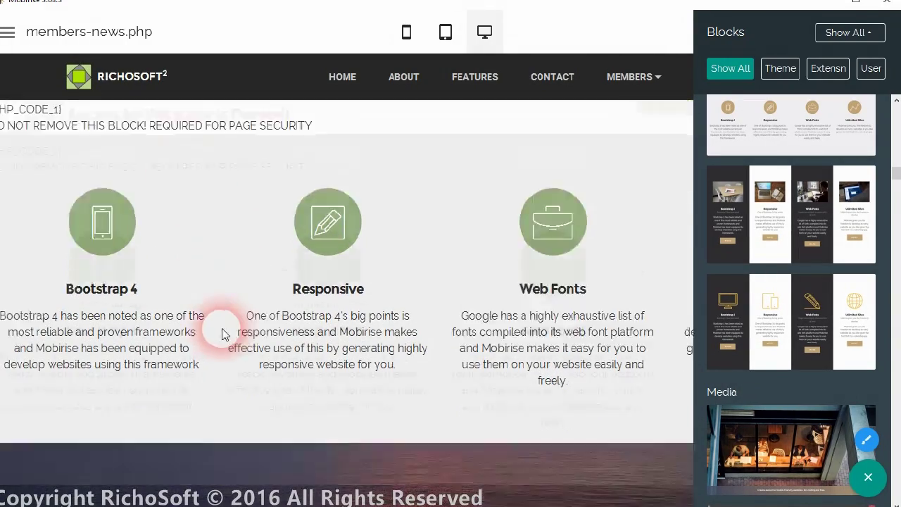
{"action": "scroll", "coordinate": [251, 404], "scroll_direction": "down", "scroll_amount": 2}
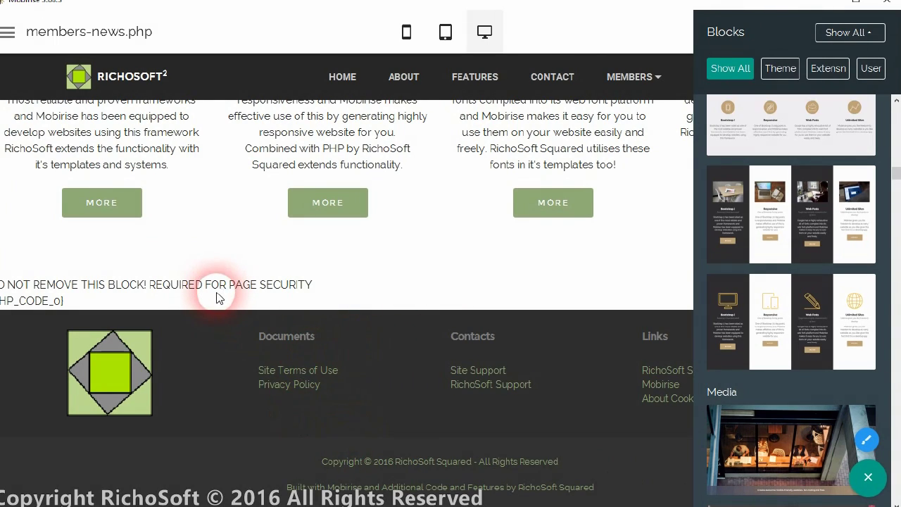
{"action": "scroll", "coordinate": [286, 226], "scroll_direction": "up", "scroll_amount": 1}
{"action": "scroll", "coordinate": [286, 227], "scroll_direction": "up", "scroll_amount": 6}
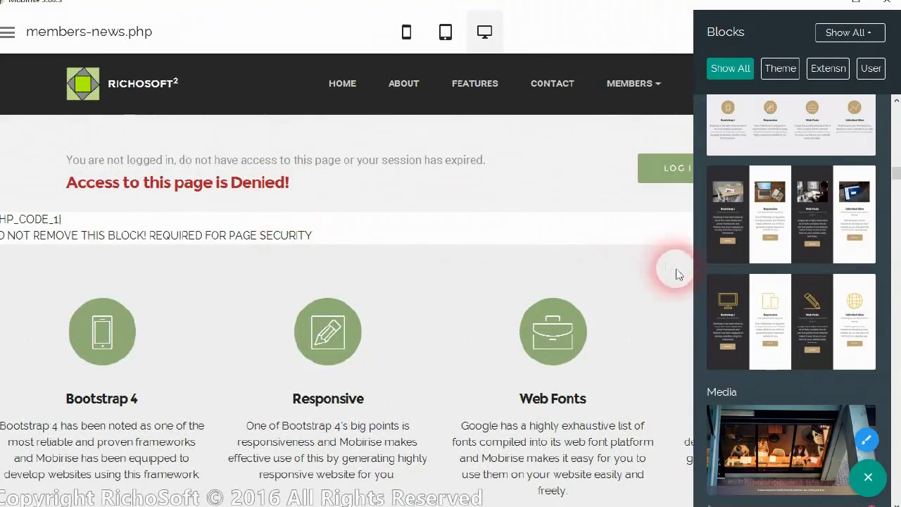
Step: Insert the light PRE MADE BLOCKS info block at the start of the page, above the access-denied block
{"action": "left_click_drag", "start_coordinate": [897, 180], "coordinate": [884, 216]}
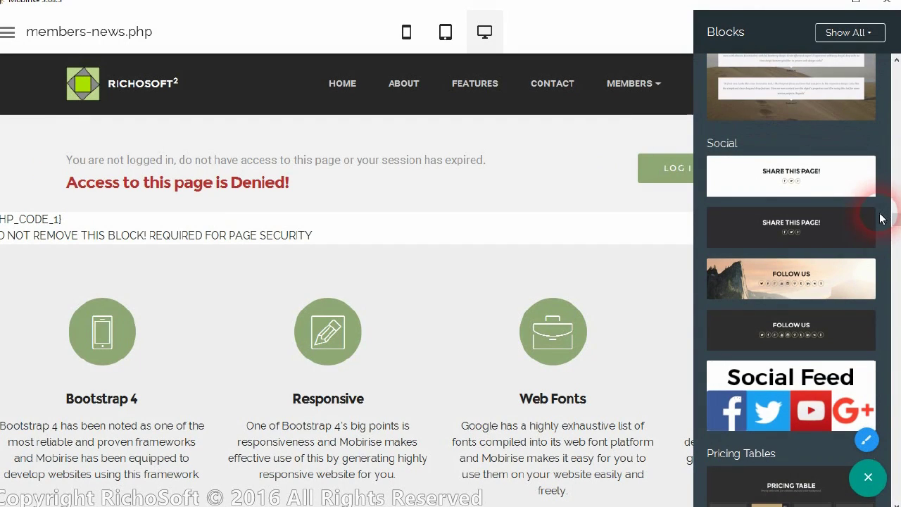
{"action": "left_click_drag", "start_coordinate": [896, 115], "coordinate": [896, 115]}
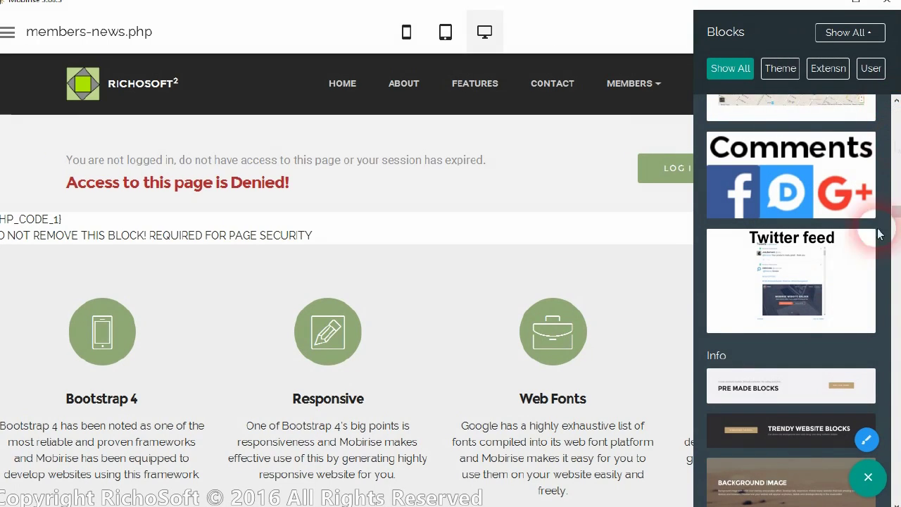
{"action": "left_click_drag", "start_coordinate": [814, 392], "coordinate": [268, 124]}
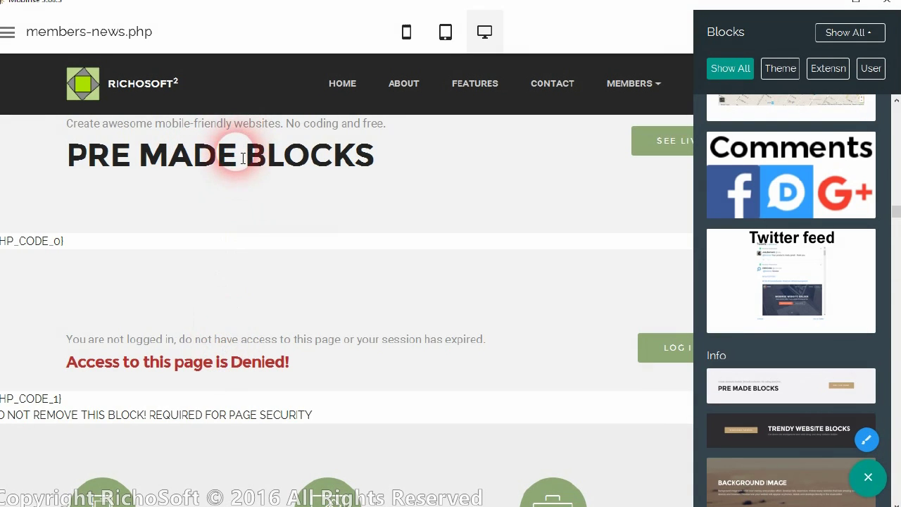
{"action": "scroll", "coordinate": [205, 439], "scroll_direction": "down", "scroll_amount": 5}
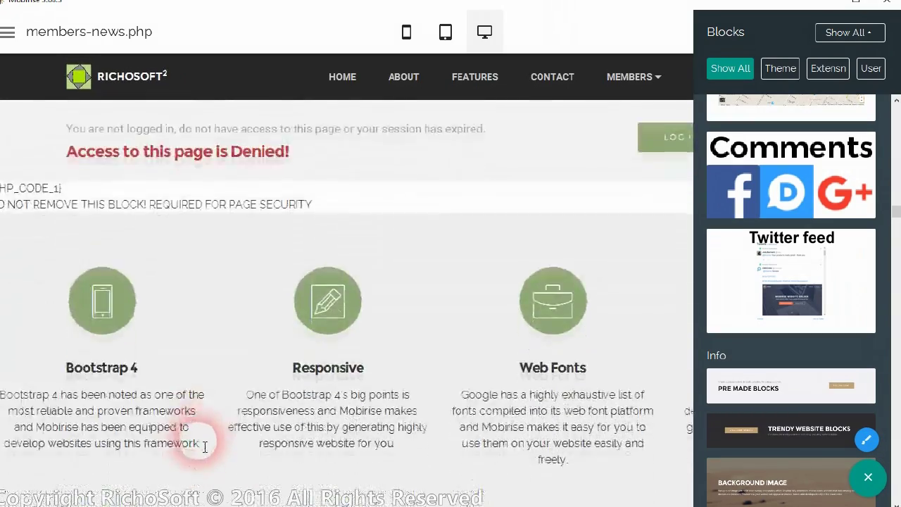
{"action": "scroll", "coordinate": [197, 443], "scroll_direction": "down", "scroll_amount": 3}
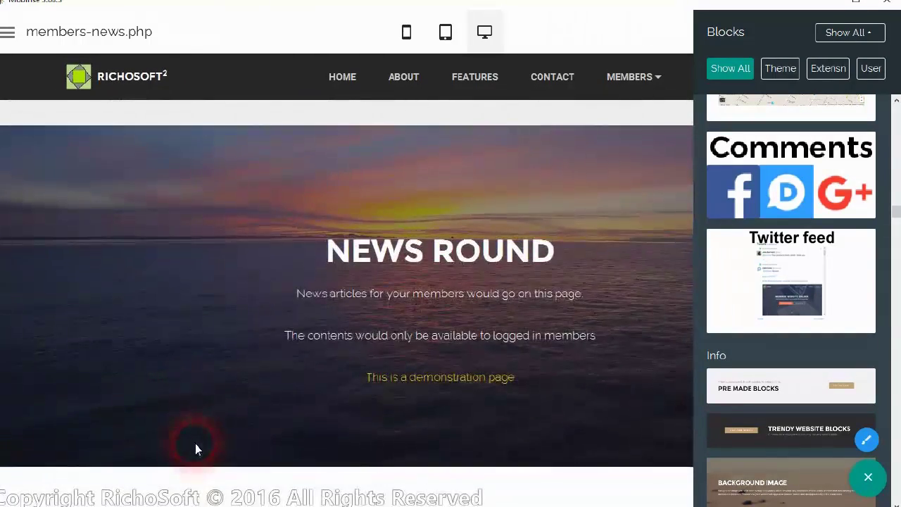
{"action": "scroll", "coordinate": [196, 444], "scroll_direction": "down", "scroll_amount": 5}
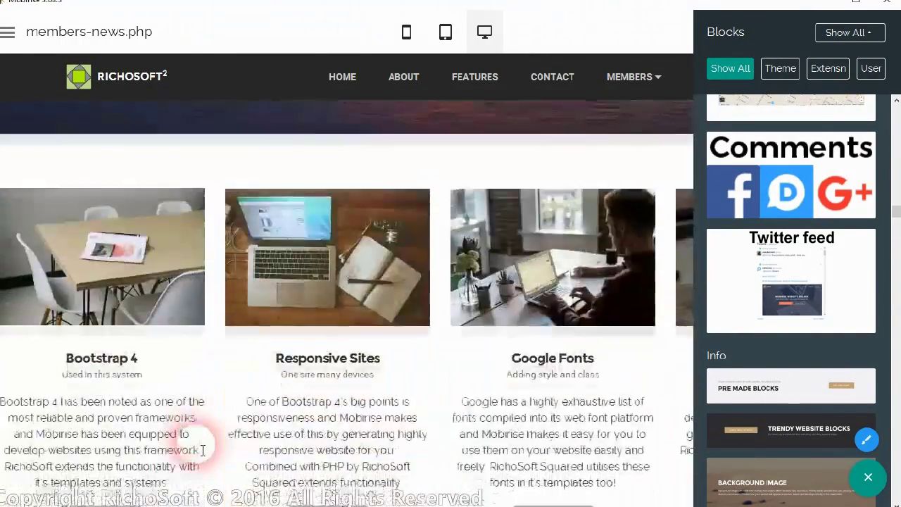
{"action": "scroll", "coordinate": [199, 447], "scroll_direction": "up", "scroll_amount": 10}
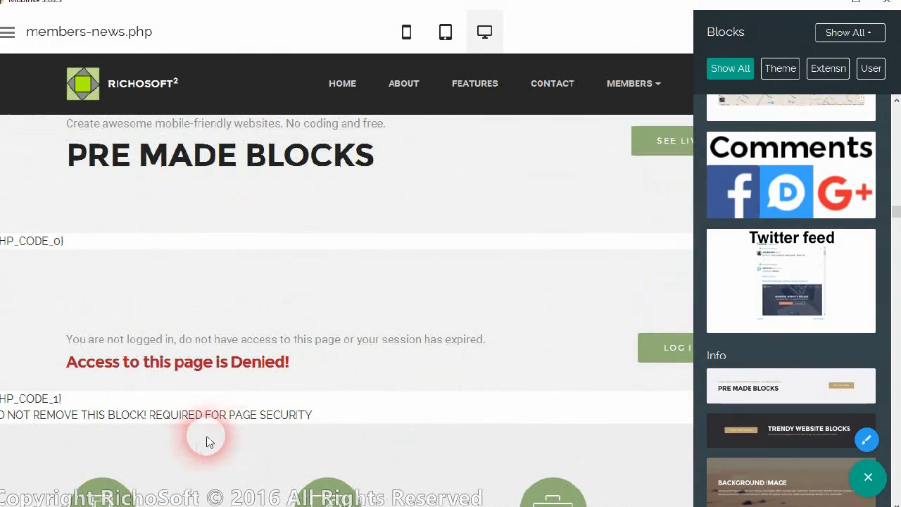
Step: Remove the PRE MADE BLOCKS info block and the four-icon features block from the page
{"action": "left_click", "coordinate": [635, 15]}
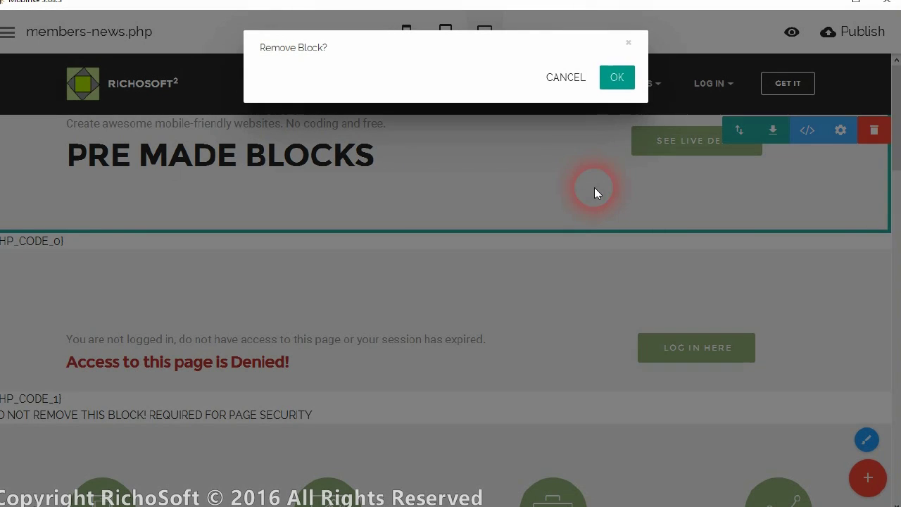
{"action": "left_click", "coordinate": [609, 83]}
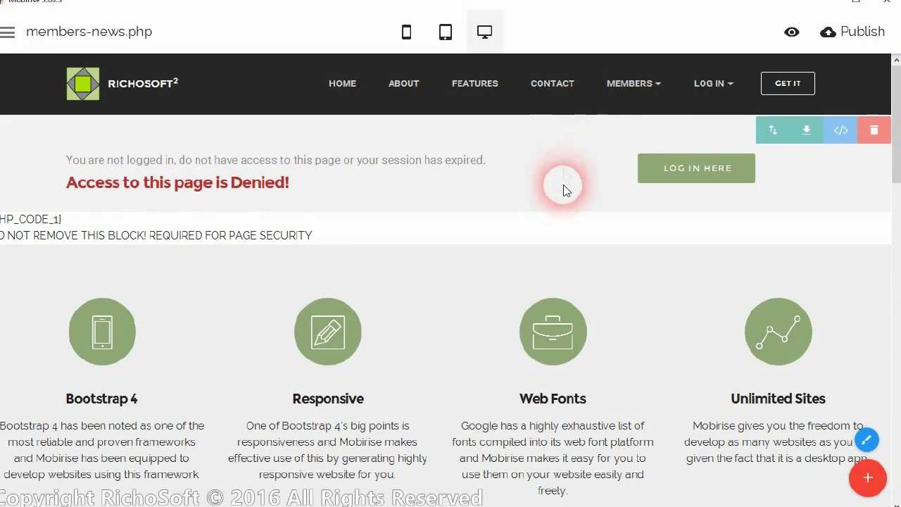
{"action": "scroll", "coordinate": [551, 324], "scroll_direction": "down", "scroll_amount": 3}
{"action": "scroll", "coordinate": [549, 330], "scroll_direction": "down", "scroll_amount": 2}
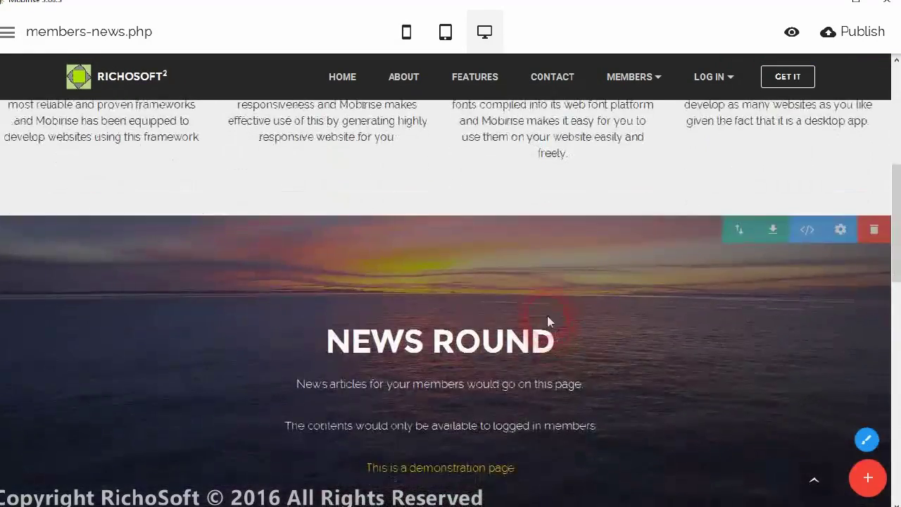
{"action": "scroll", "coordinate": [547, 322], "scroll_direction": "up", "scroll_amount": 1}
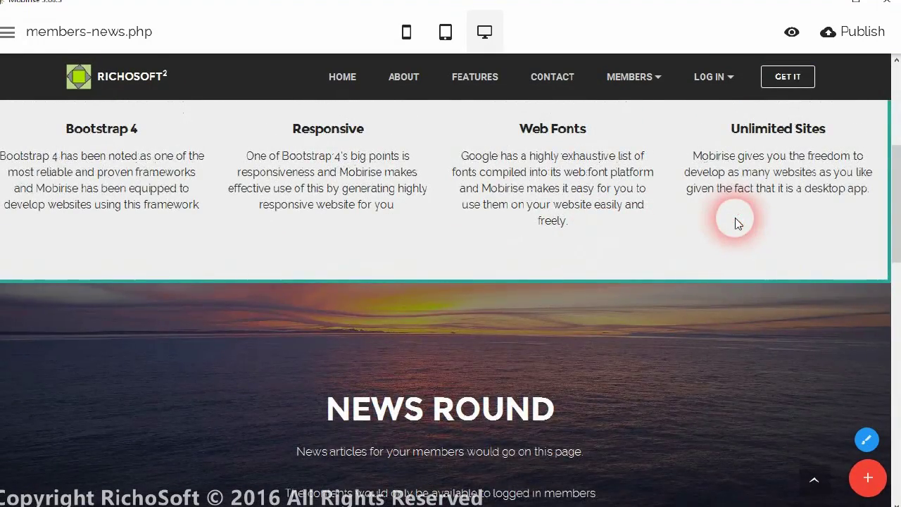
{"action": "scroll", "coordinate": [740, 202], "scroll_direction": "up", "scroll_amount": 2}
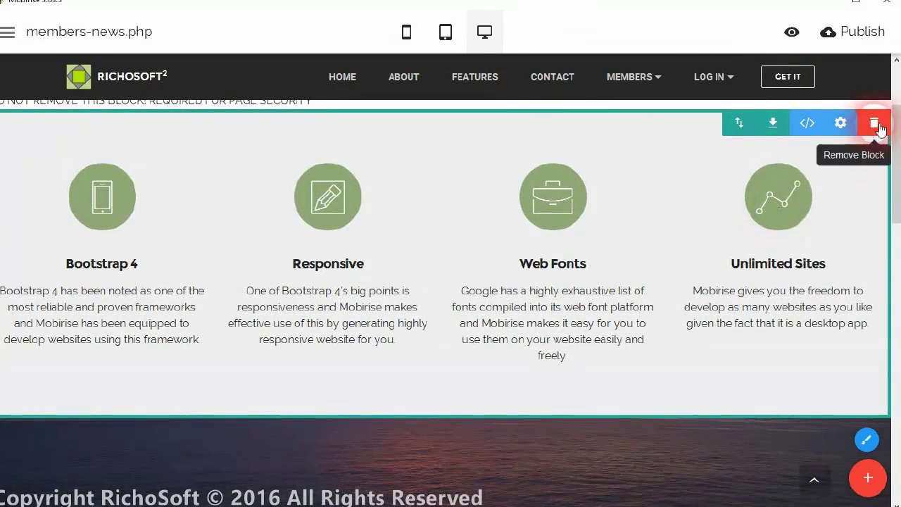
{"action": "left_click", "coordinate": [874, 124]}
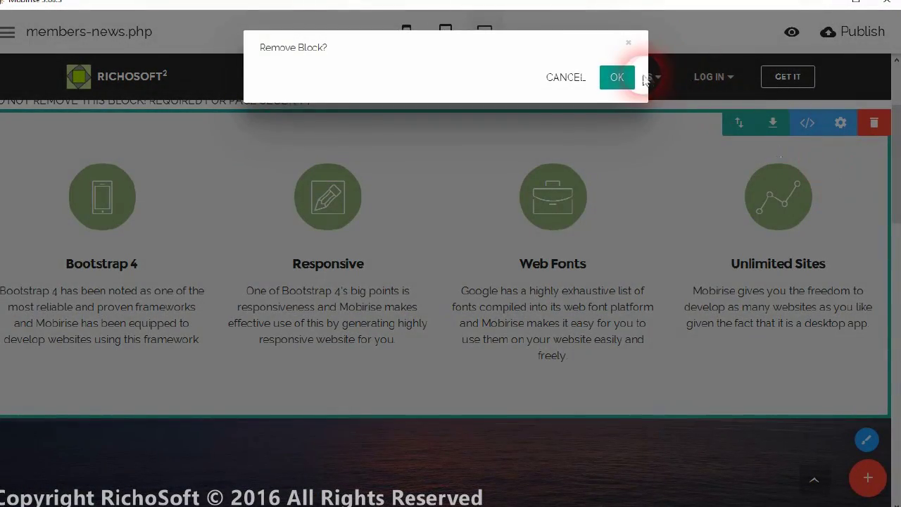
{"action": "left_click", "coordinate": [617, 79]}
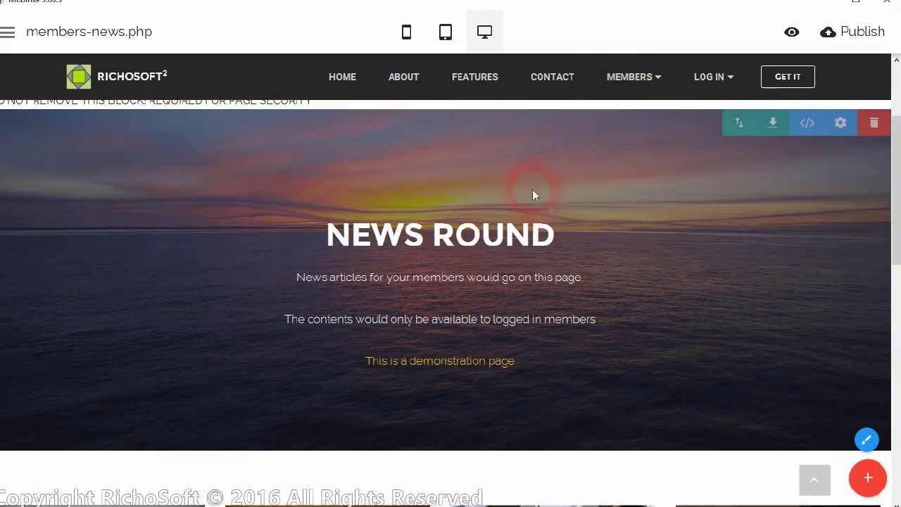
Step: Duplicate the members-news.php page of the site
{"action": "scroll", "coordinate": [532, 189], "scroll_direction": "down", "scroll_amount": 10}
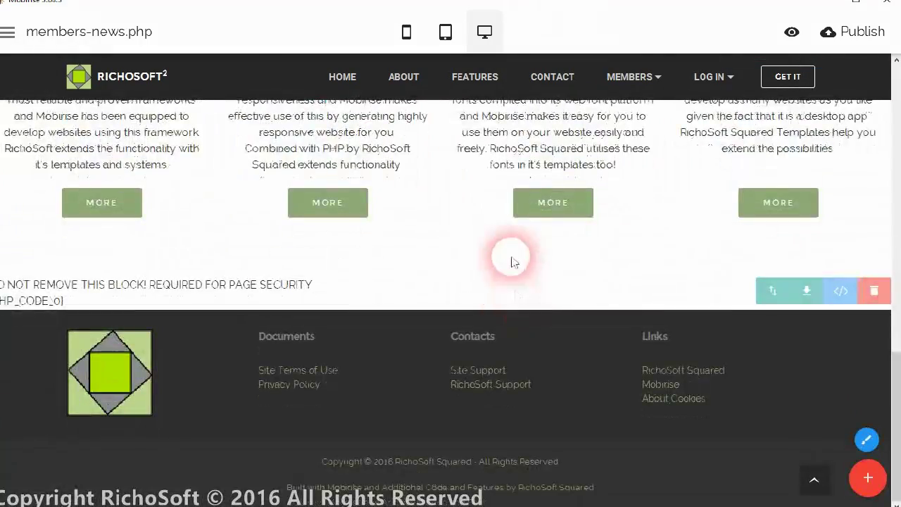
{"action": "scroll", "coordinate": [512, 262], "scroll_direction": "up", "scroll_amount": 10}
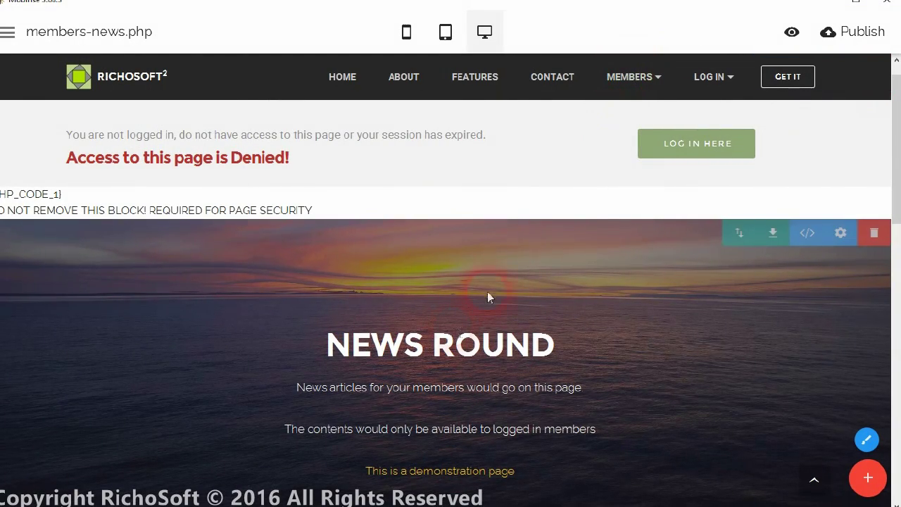
{"action": "scroll", "coordinate": [360, 276], "scroll_direction": "down", "scroll_amount": 1}
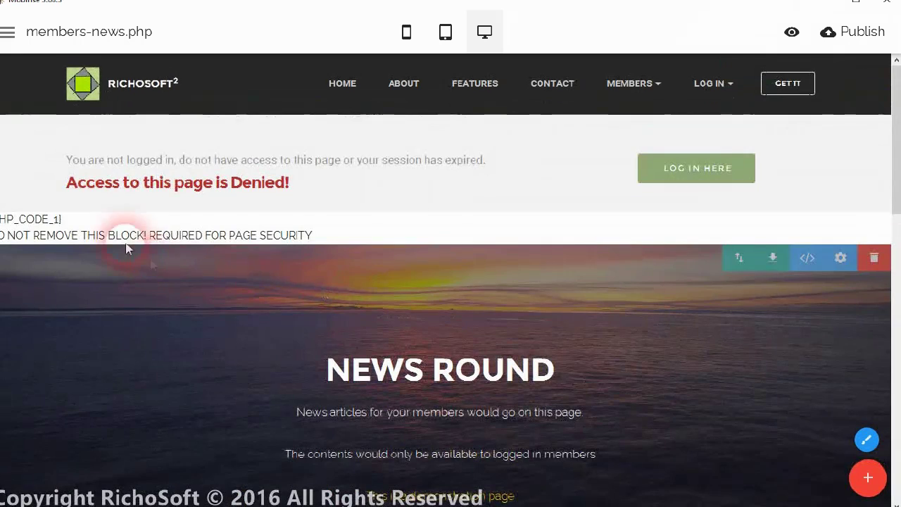
{"action": "left_click", "coordinate": [9, 32]}
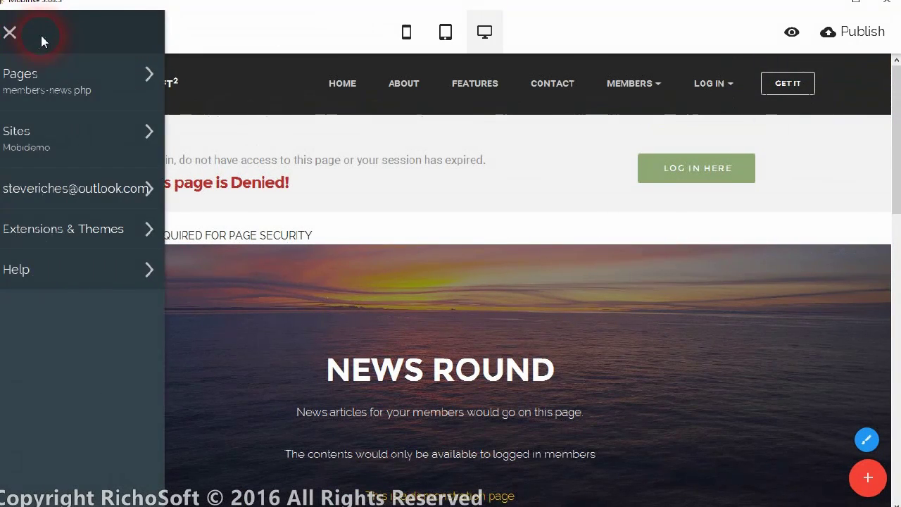
{"action": "left_click", "coordinate": [65, 95]}
{"action": "left_click", "coordinate": [271, 290]}
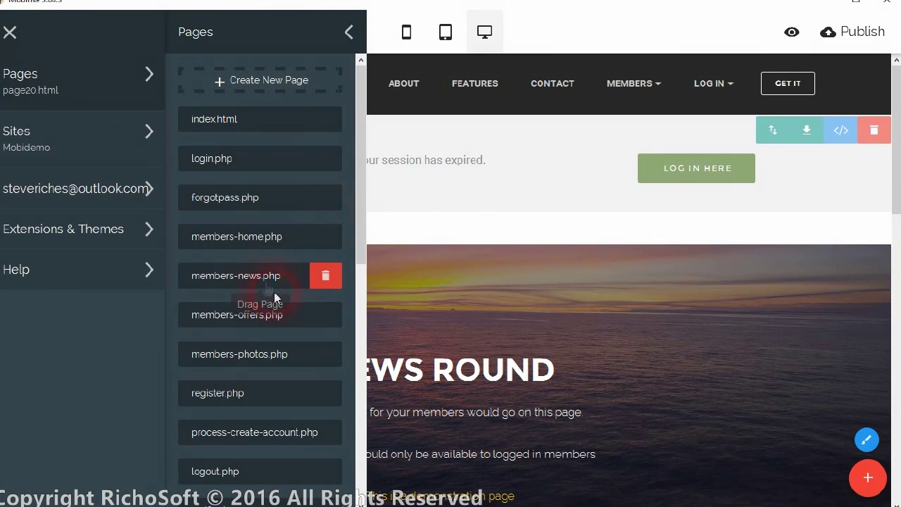
Step: Set the duplicated page's file name to memberspage4.php and its title to Members Page 4
{"action": "left_click_drag", "start_coordinate": [361, 207], "coordinate": [359, 454]}
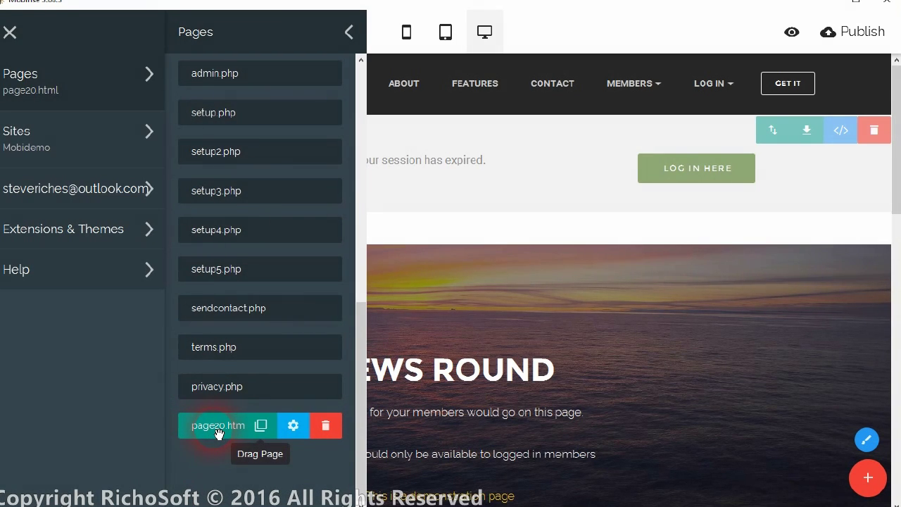
{"action": "left_click", "coordinate": [292, 425]}
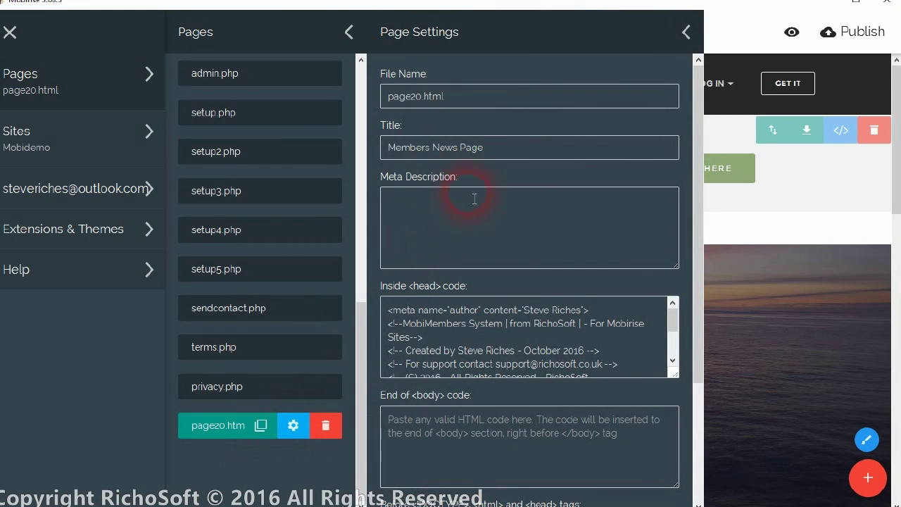
{"action": "left_click_drag", "start_coordinate": [459, 100], "coordinate": [358, 104]}
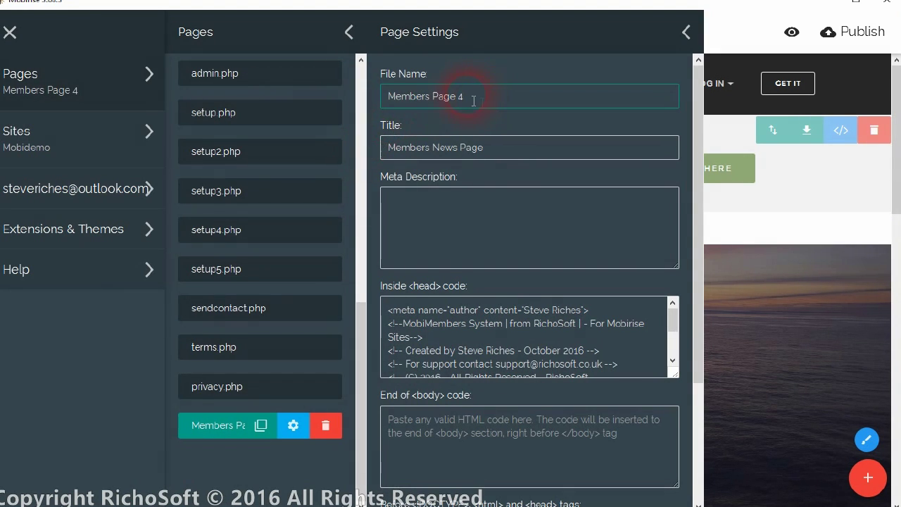
{"action": "left_click_drag", "start_coordinate": [468, 96], "coordinate": [358, 96]}
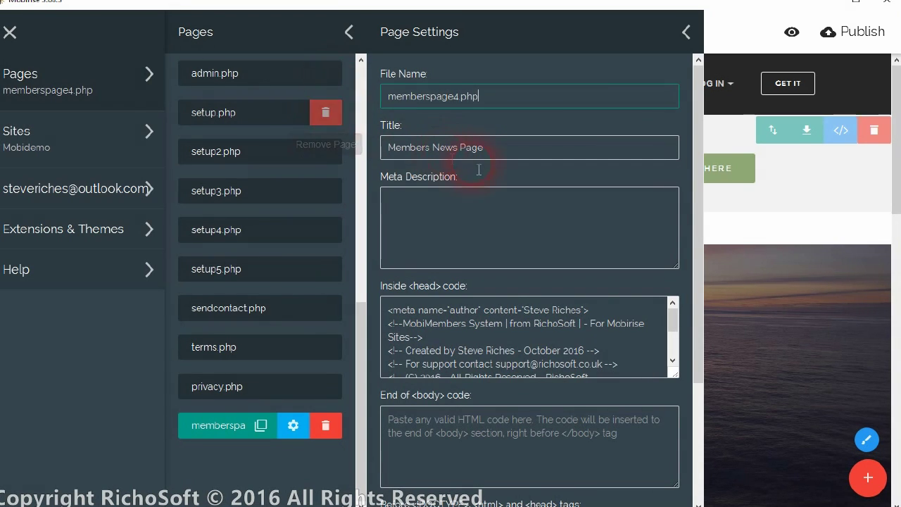
{"action": "left_click_drag", "start_coordinate": [433, 151], "coordinate": [452, 154]}
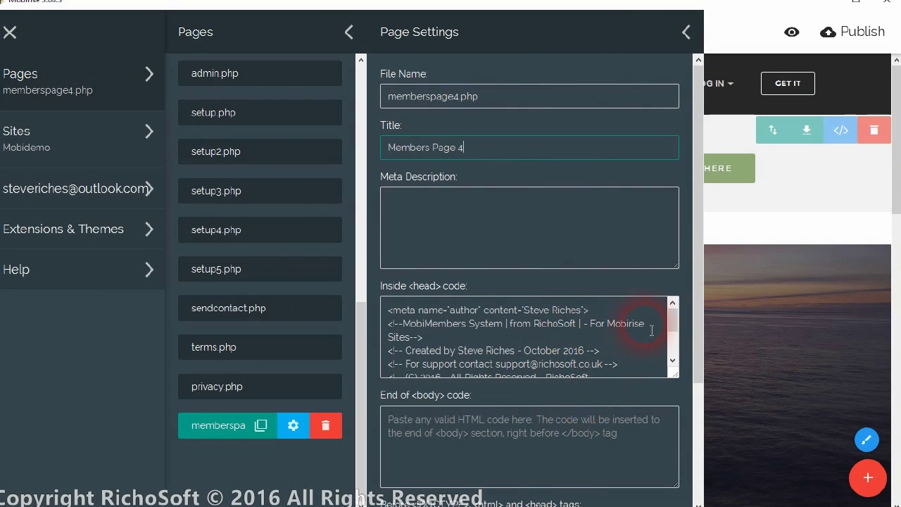
Step: Check the new page's head code and the code before its DOCTYPE tag, and close the page settings
{"action": "left_click_drag", "start_coordinate": [699, 91], "coordinate": [691, 248]}
{"action": "left_click", "coordinate": [492, 184]}
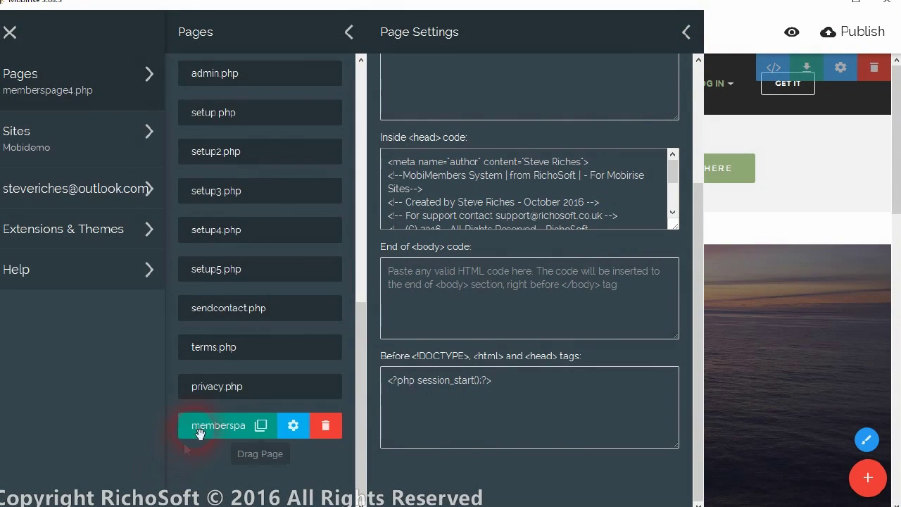
{"action": "left_click", "coordinate": [755, 2]}
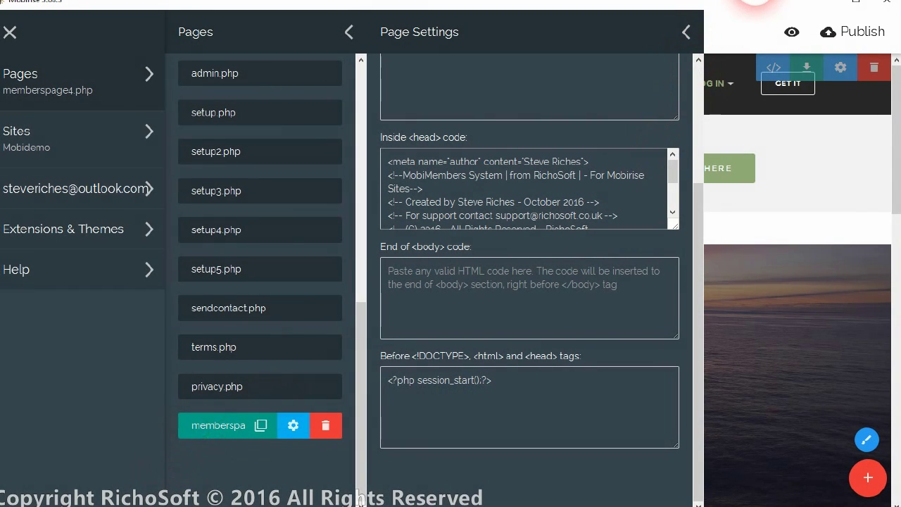
{"action": "left_click", "coordinate": [746, 27]}
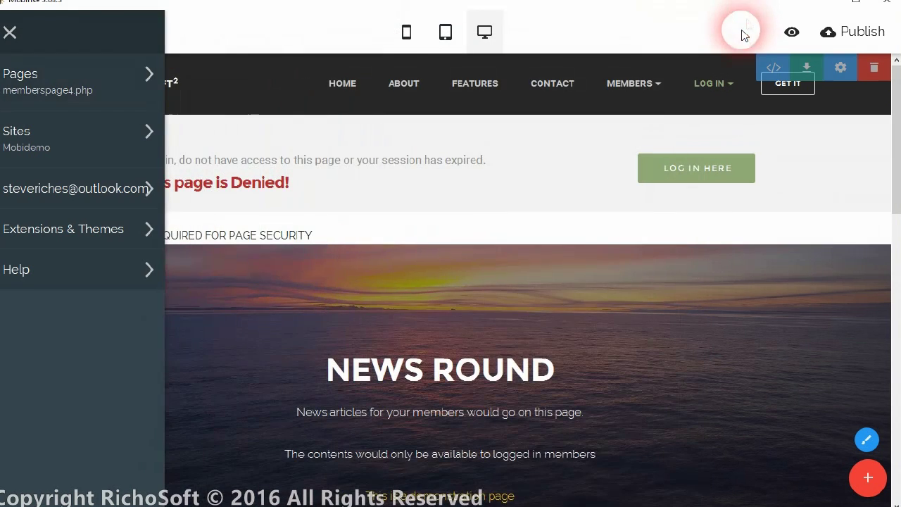
Step: Insert the captioned image block of people in a coffee bar between the page security block and the News Round block
{"action": "left_click", "coordinate": [468, 151]}
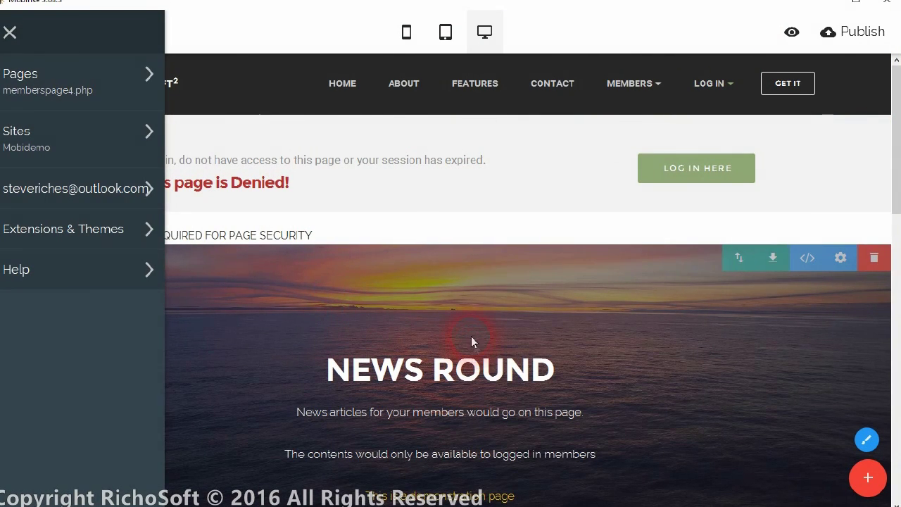
{"action": "left_click", "coordinate": [427, 327]}
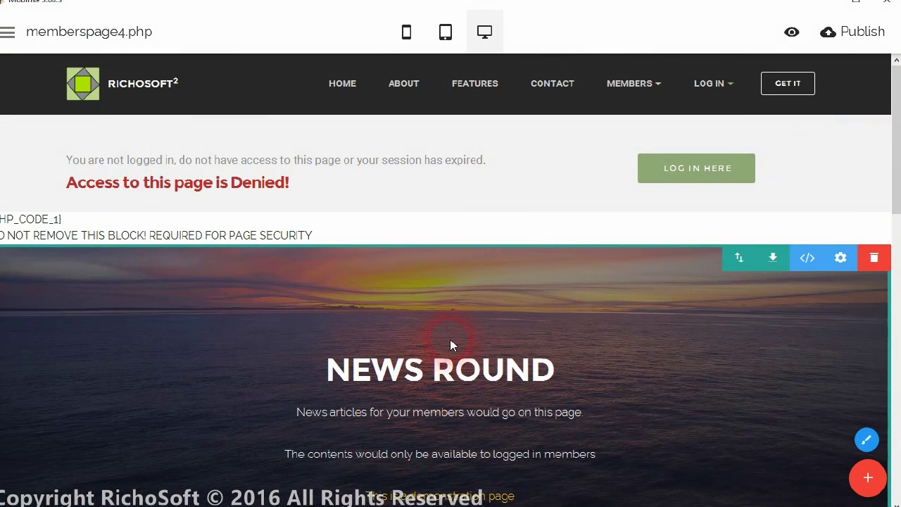
{"action": "scroll", "coordinate": [451, 344], "scroll_direction": "down", "scroll_amount": 2}
{"action": "scroll", "coordinate": [451, 342], "scroll_direction": "down", "scroll_amount": 5}
{"action": "scroll", "coordinate": [451, 342], "scroll_direction": "up", "scroll_amount": 6}
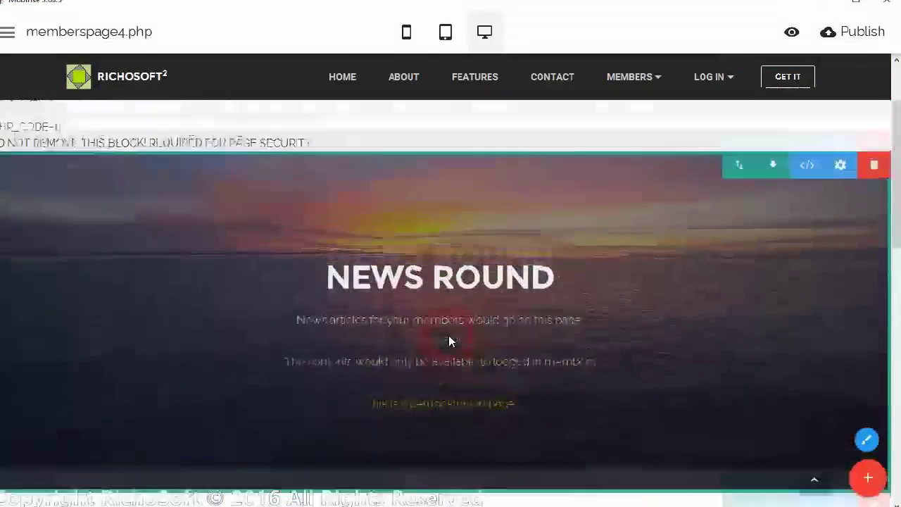
{"action": "left_click", "coordinate": [529, 320]}
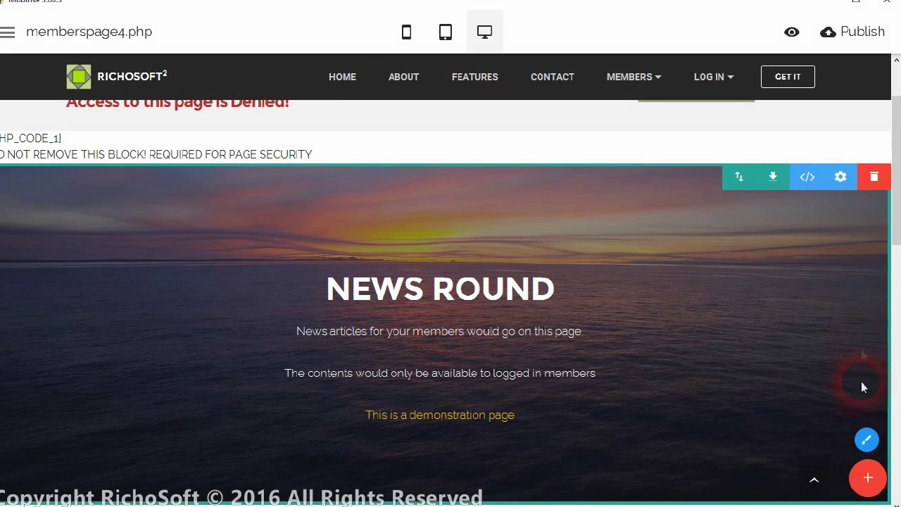
{"action": "left_click", "coordinate": [867, 478]}
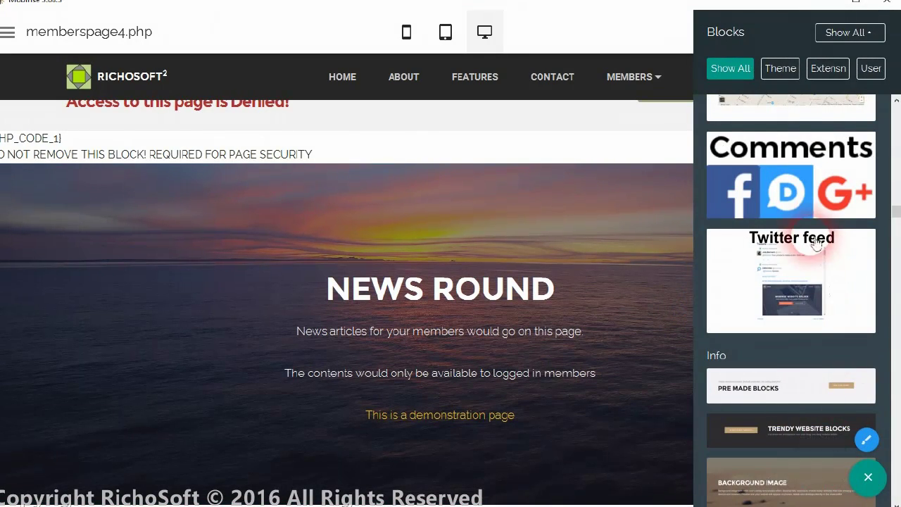
{"action": "scroll", "coordinate": [805, 151], "scroll_direction": "up", "scroll_amount": 10}
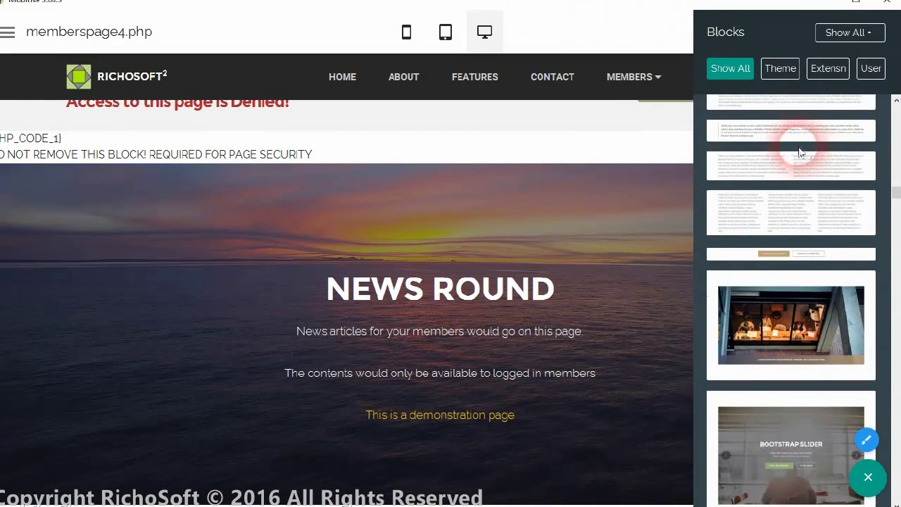
{"action": "left_click_drag", "start_coordinate": [801, 307], "coordinate": [284, 266]}
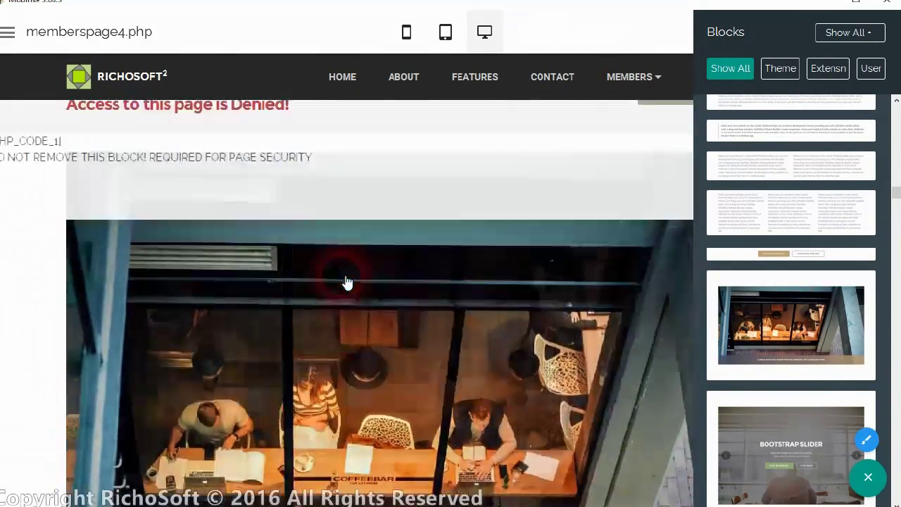
Step: Remove the News Round header block from the page
{"action": "scroll", "coordinate": [342, 275], "scroll_direction": "down", "scroll_amount": 8}
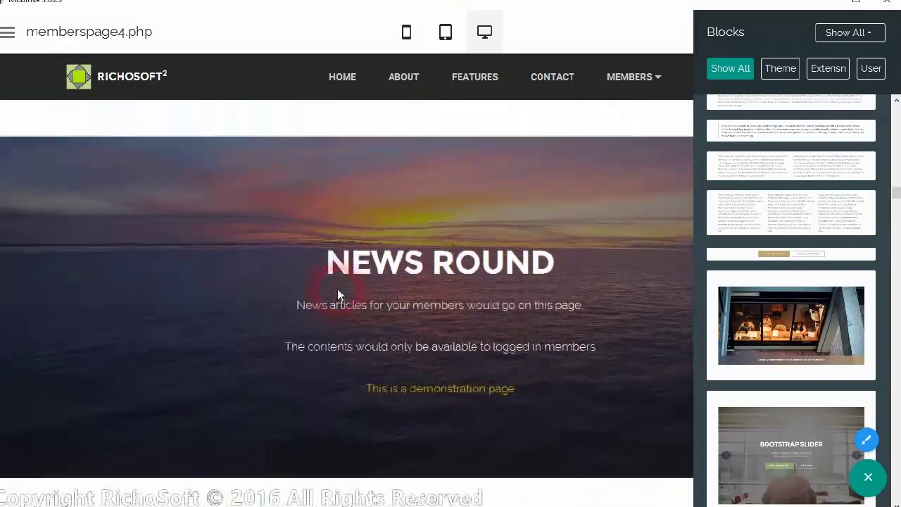
{"action": "left_click", "coordinate": [318, 278]}
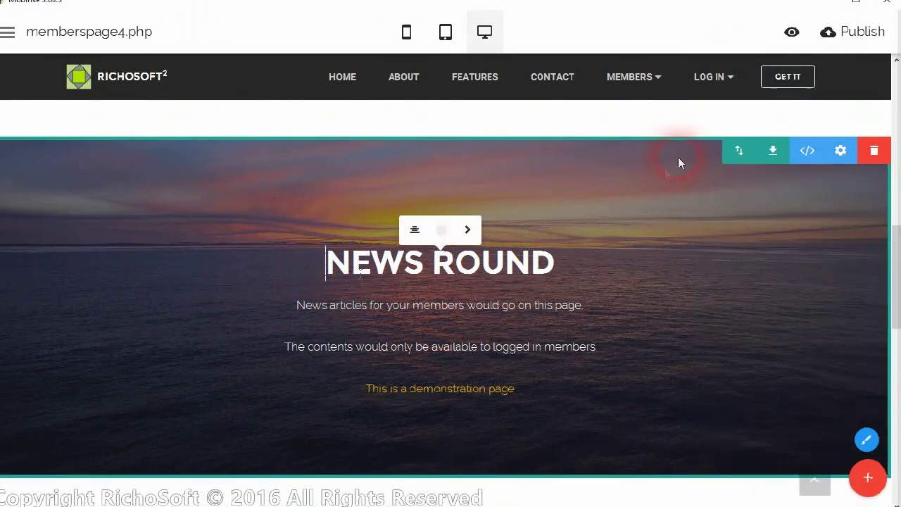
{"action": "left_click", "coordinate": [873, 152]}
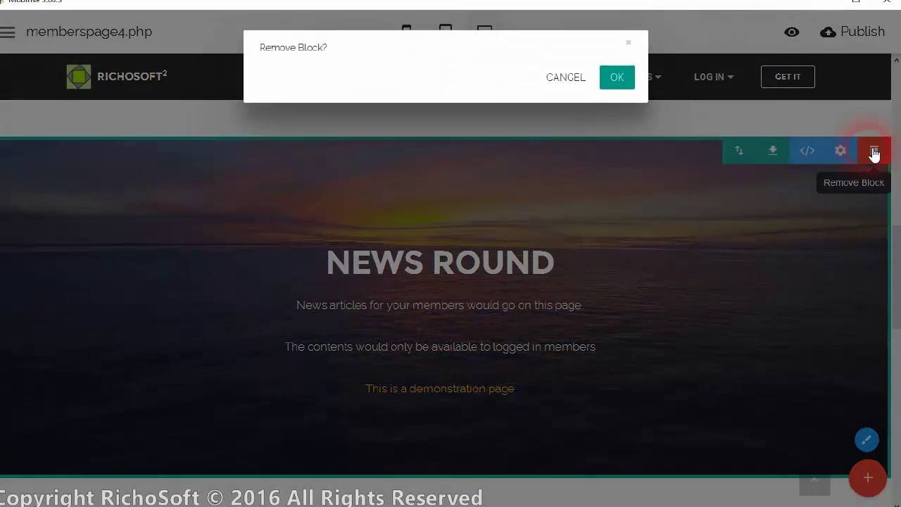
{"action": "left_click", "coordinate": [614, 78]}
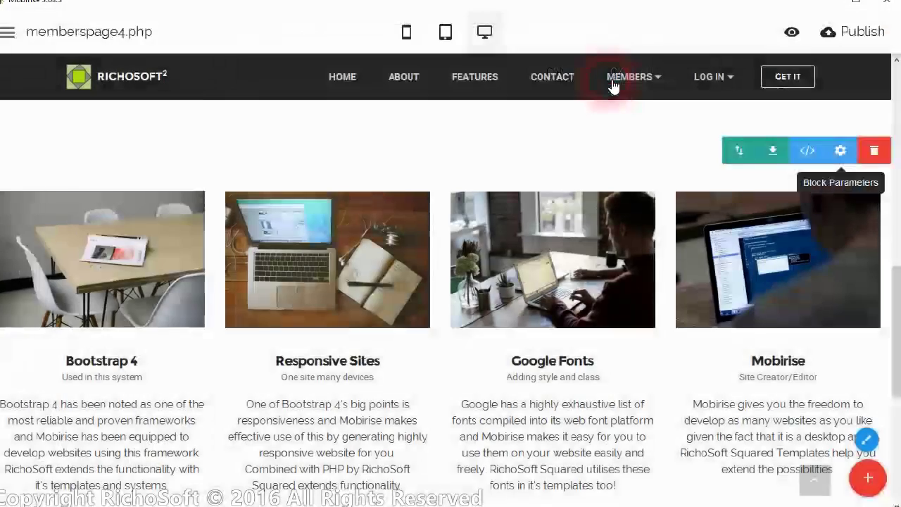
Step: Remove the four-column block with the Bootstrap 4, Responsive Sites, Google Fonts and Mobirise articles
{"action": "scroll", "coordinate": [463, 291], "scroll_direction": "up", "scroll_amount": 2}
{"action": "scroll", "coordinate": [489, 314], "scroll_direction": "down", "scroll_amount": 4}
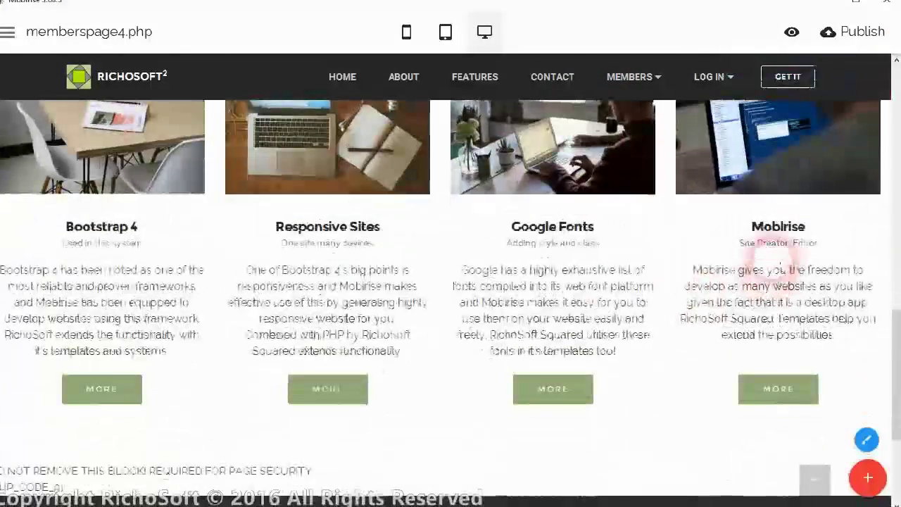
{"action": "scroll", "coordinate": [769, 202], "scroll_direction": "up", "scroll_amount": 4}
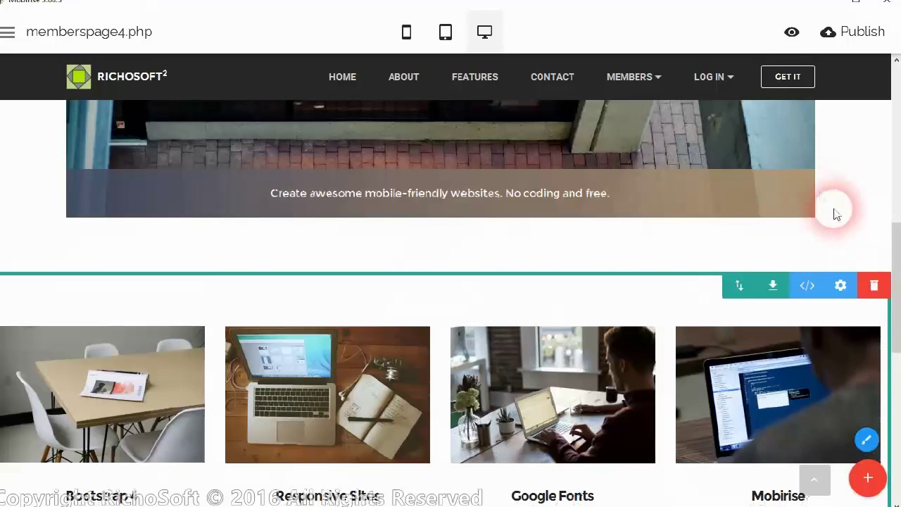
{"action": "left_click", "coordinate": [875, 286]}
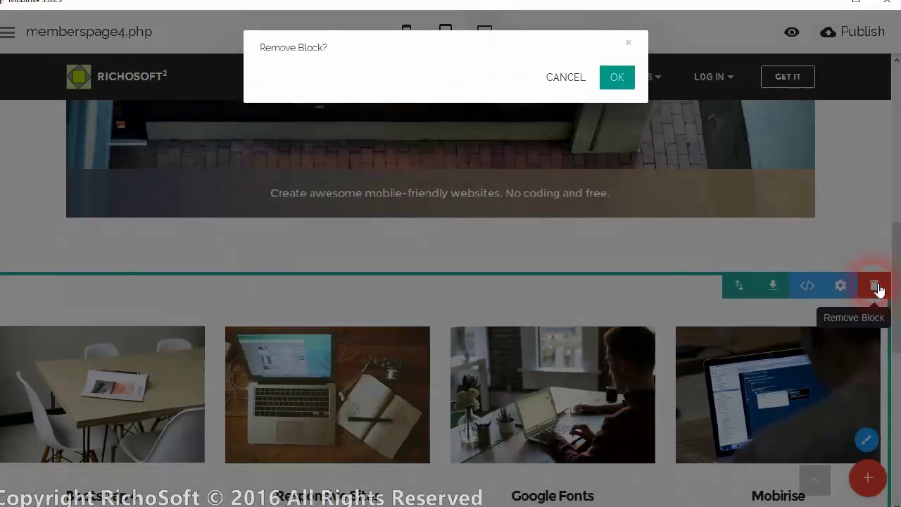
{"action": "left_click", "coordinate": [618, 78]}
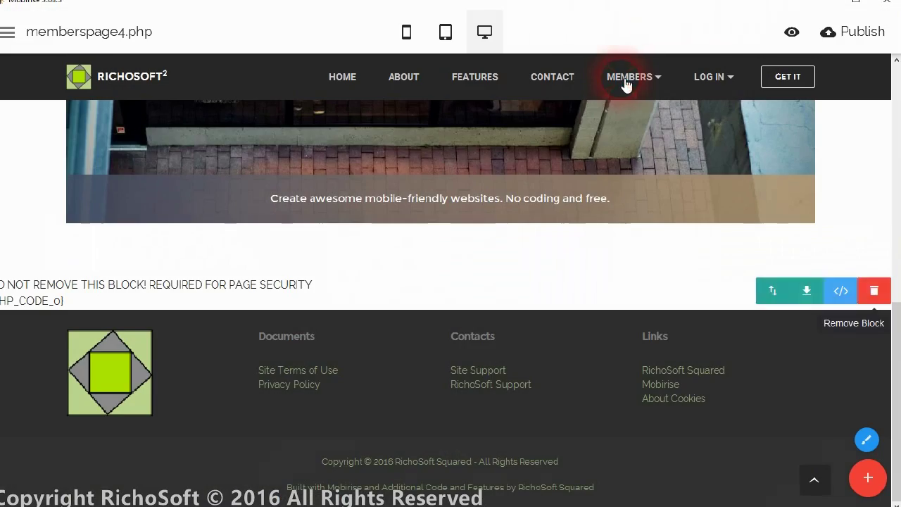
Step: Add a new submenu item to the MEMBERS menu in the page's navigation bar
{"action": "scroll", "coordinate": [483, 257], "scroll_direction": "up", "scroll_amount": 5}
{"action": "scroll", "coordinate": [485, 266], "scroll_direction": "up", "scroll_amount": 3}
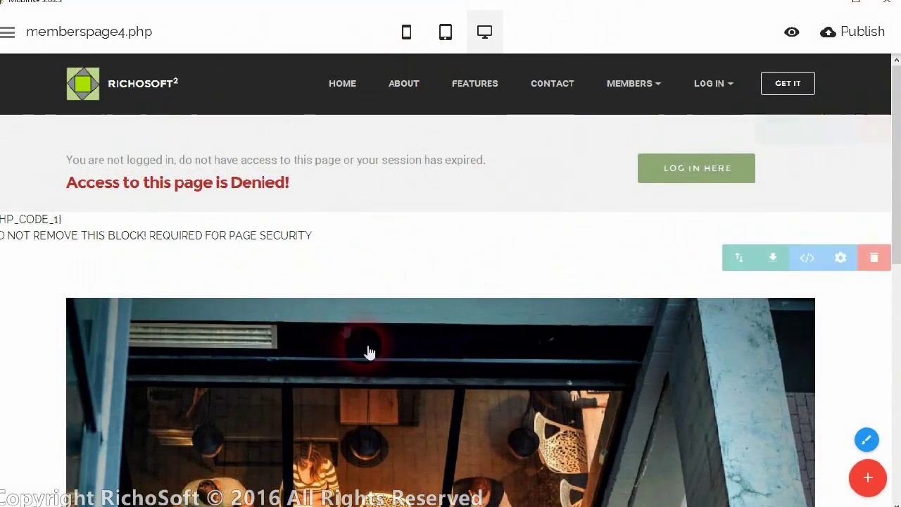
{"action": "scroll", "coordinate": [368, 350], "scroll_direction": "down", "scroll_amount": 5}
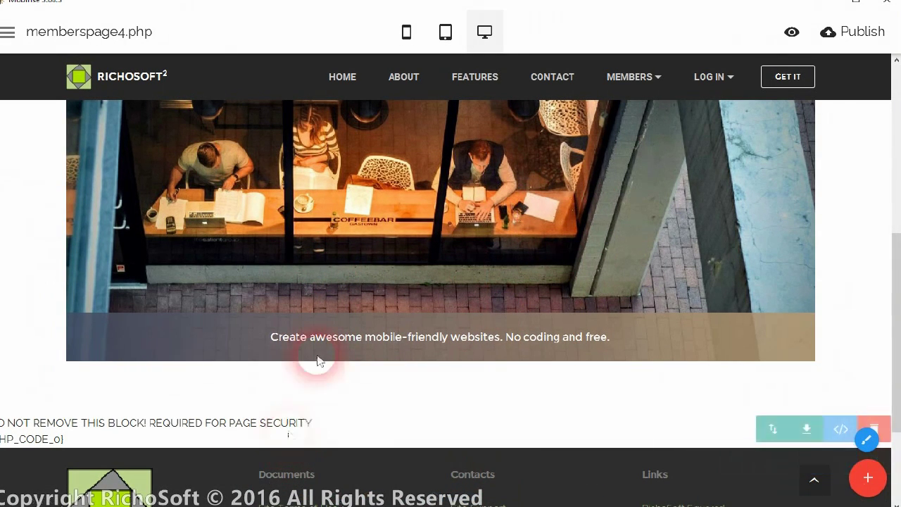
{"action": "scroll", "coordinate": [405, 215], "scroll_direction": "up", "scroll_amount": 5}
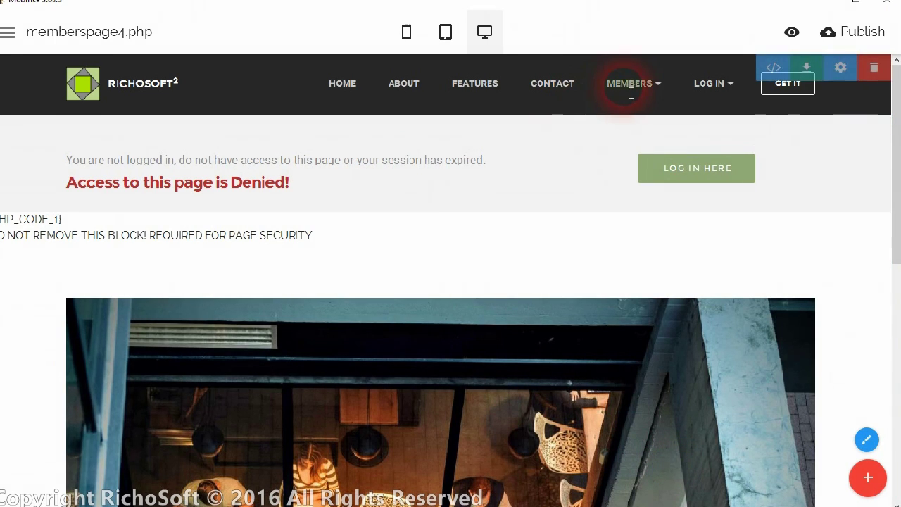
{"action": "left_click", "coordinate": [93, 35]}
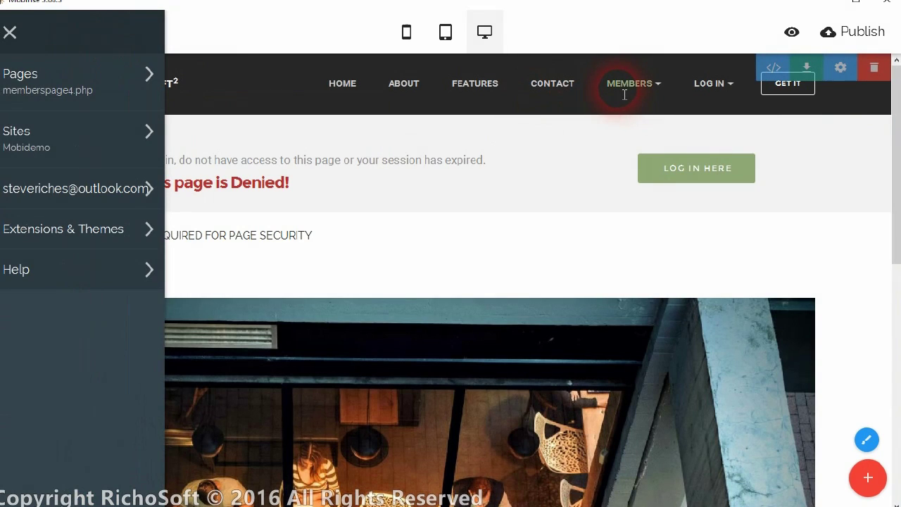
{"action": "left_click", "coordinate": [626, 88]}
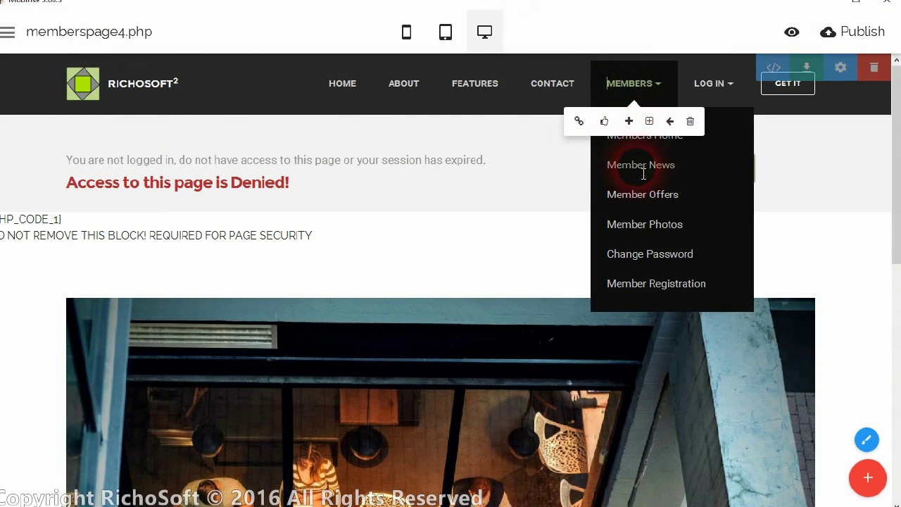
{"action": "left_click", "coordinate": [649, 121]}
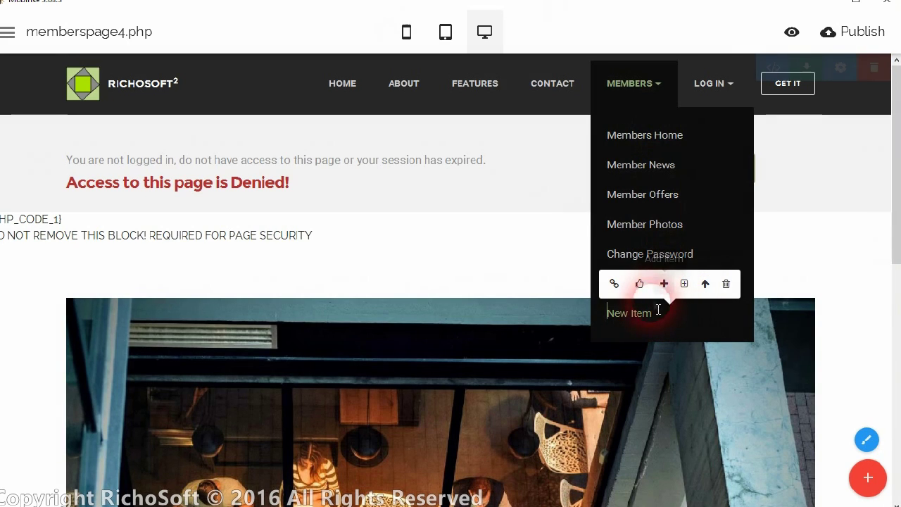
Step: Set the new menu item's text to Members Page 4 and link it to memberspage4.php
{"action": "left_click", "coordinate": [618, 286]}
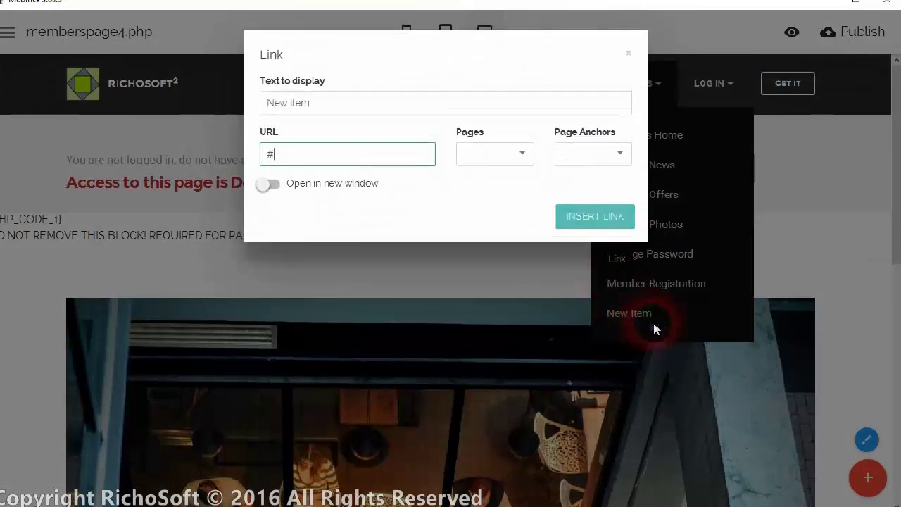
{"action": "left_click_drag", "start_coordinate": [372, 155], "coordinate": [261, 155]}
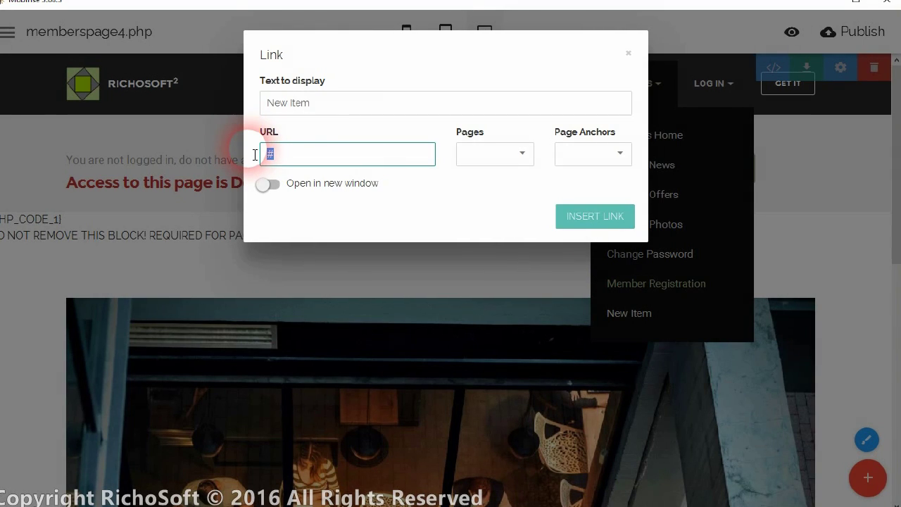
{"action": "left_click_drag", "start_coordinate": [314, 103], "coordinate": [235, 107]}
{"action": "type", "text": "Me"}
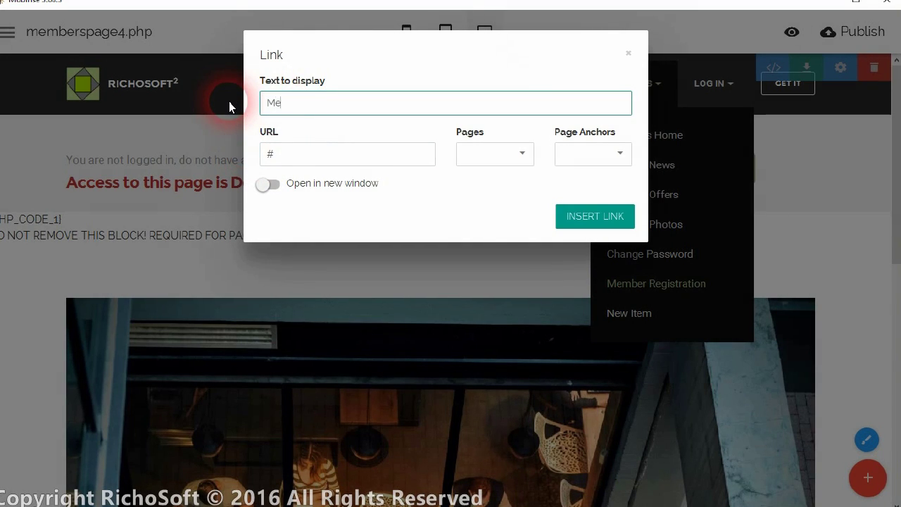
{"action": "type", "text": "mbers Page 4"}
{"action": "left_click", "coordinate": [484, 155]}
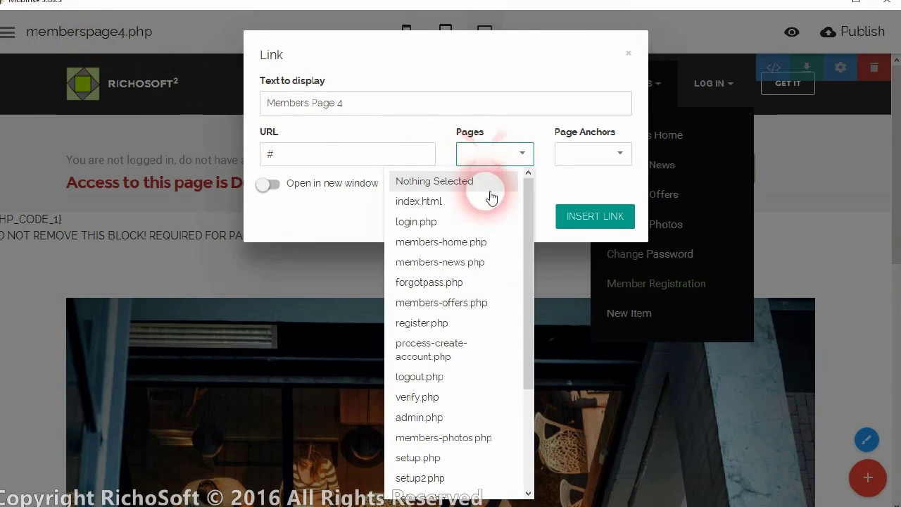
{"action": "scroll", "coordinate": [450, 443], "scroll_direction": "down", "scroll_amount": 3}
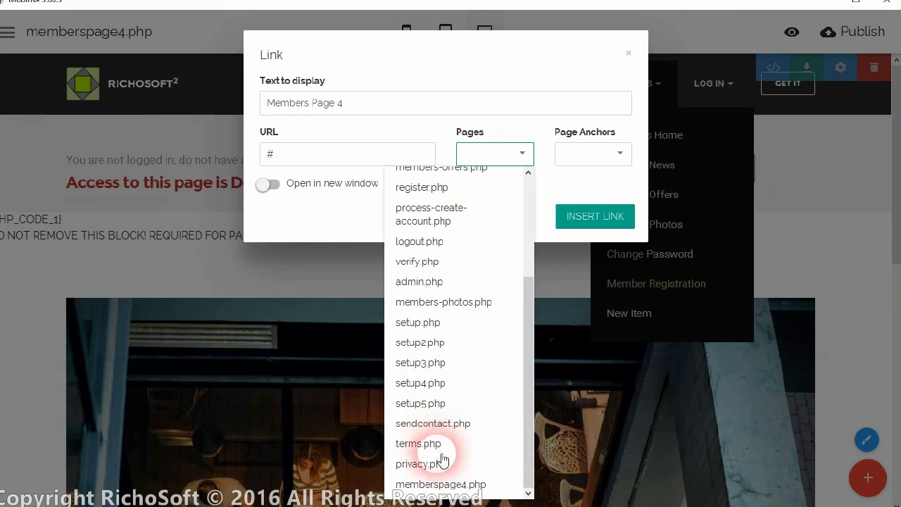
{"action": "left_click", "coordinate": [464, 484]}
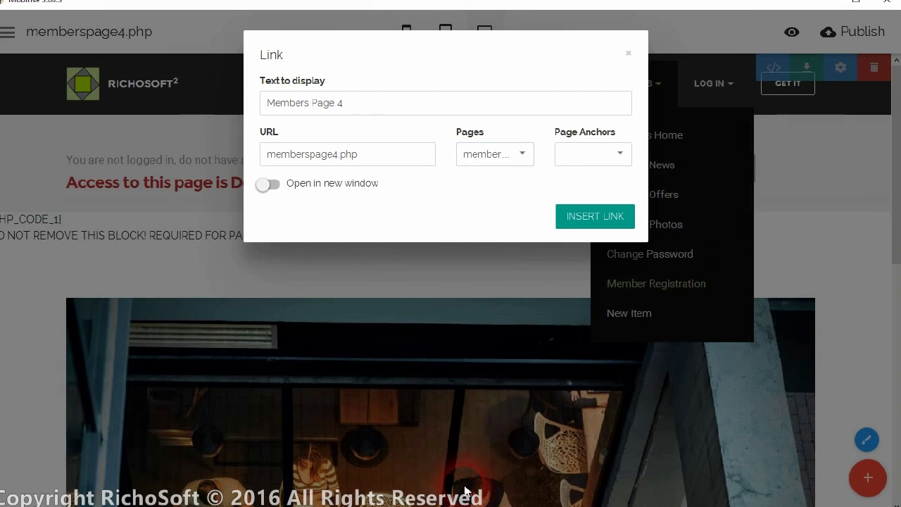
{"action": "left_click", "coordinate": [583, 224]}
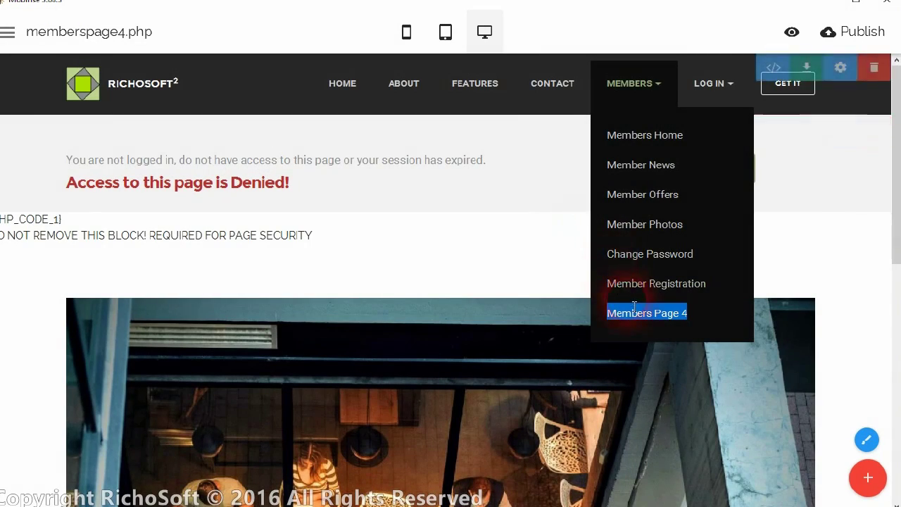
Step: Move the Members Page 4 menu item up two places, directly below Member Photos
{"action": "left_click", "coordinate": [721, 321]}
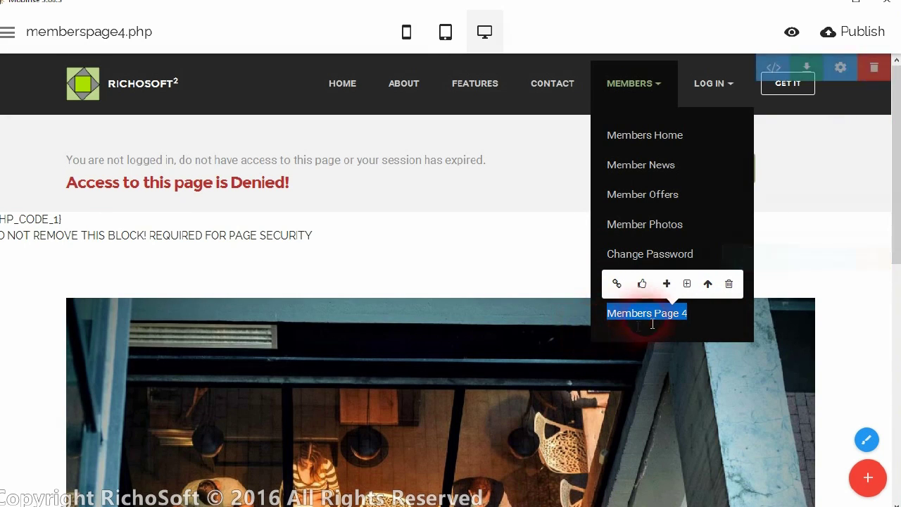
{"action": "left_click", "coordinate": [708, 283]}
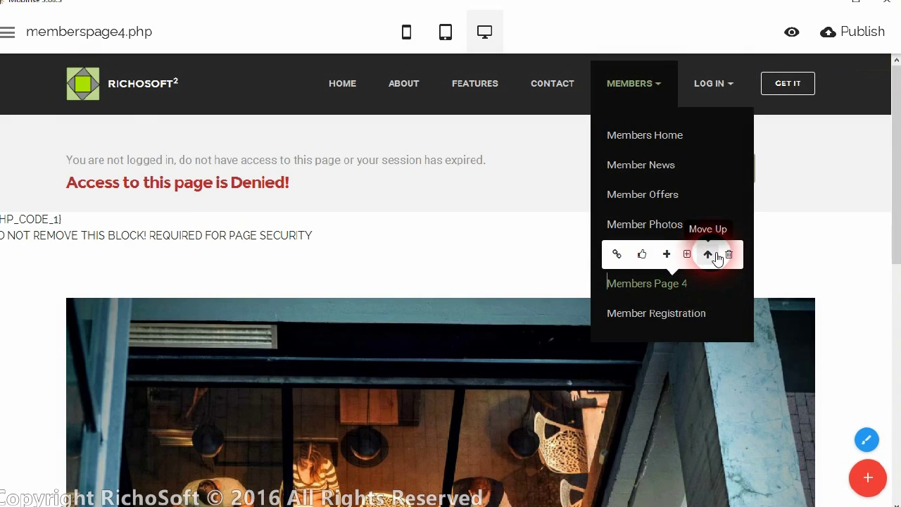
{"action": "left_click", "coordinate": [717, 258]}
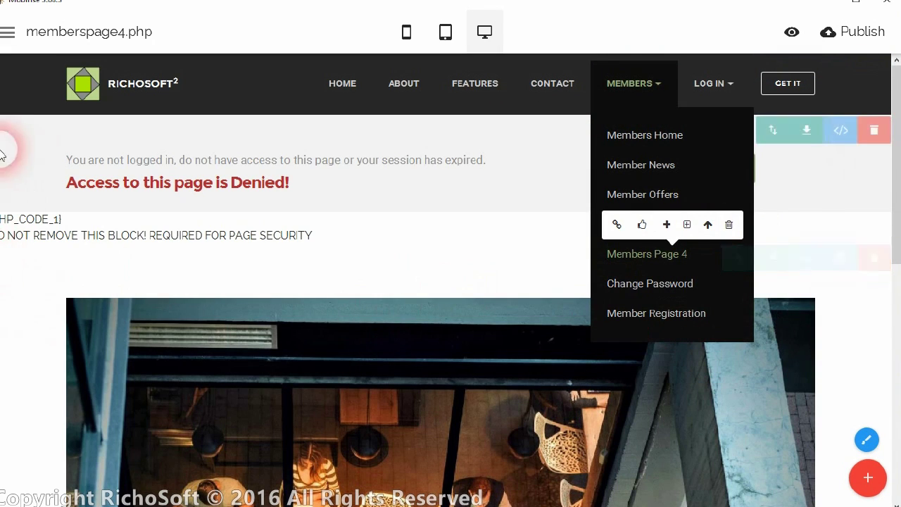
Step: Open the index.html page and expand its MEMBERS menu to check the Members Page 4 entry
{"action": "left_click", "coordinate": [7, 32]}
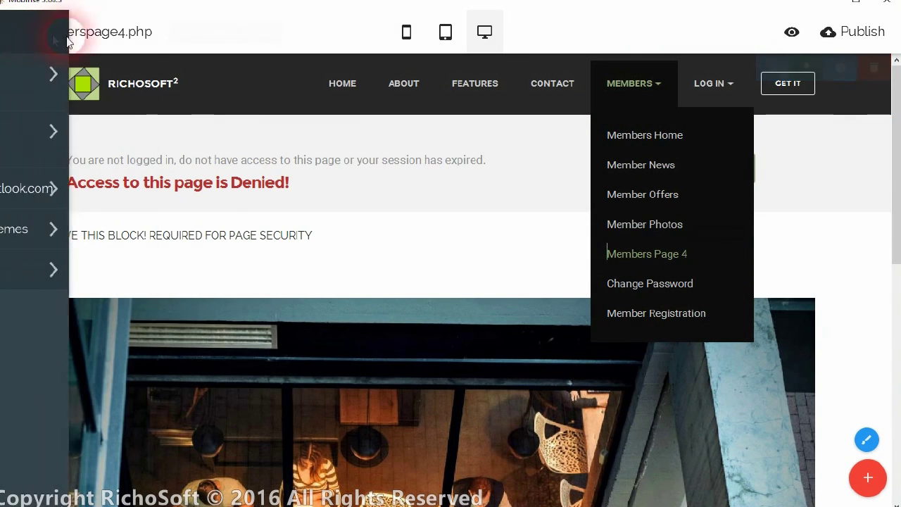
{"action": "left_click", "coordinate": [240, 86]}
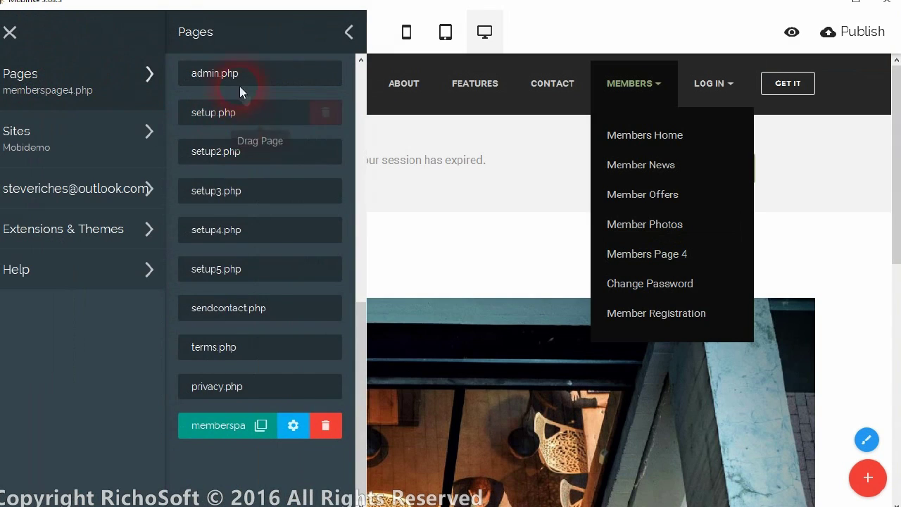
{"action": "left_click", "coordinate": [359, 289]}
{"action": "left_click_drag", "start_coordinate": [360, 316], "coordinate": [359, 54]}
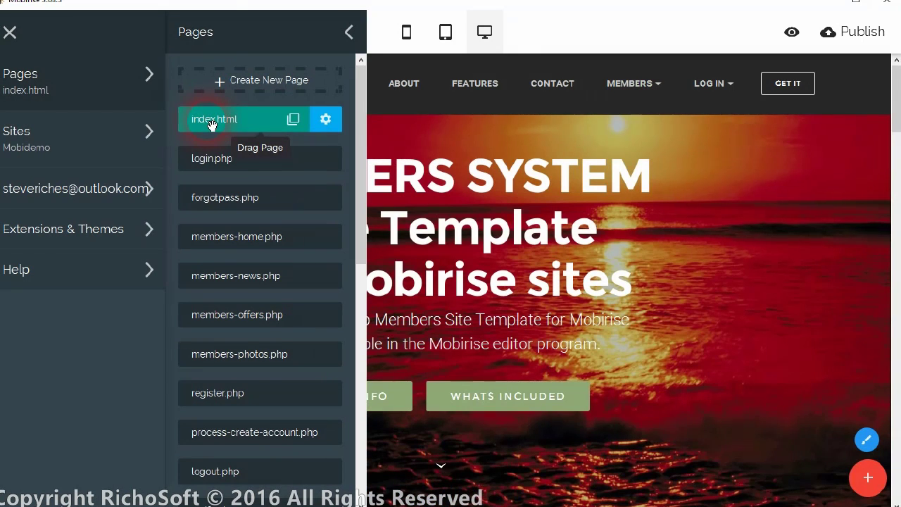
{"action": "left_click", "coordinate": [646, 92]}
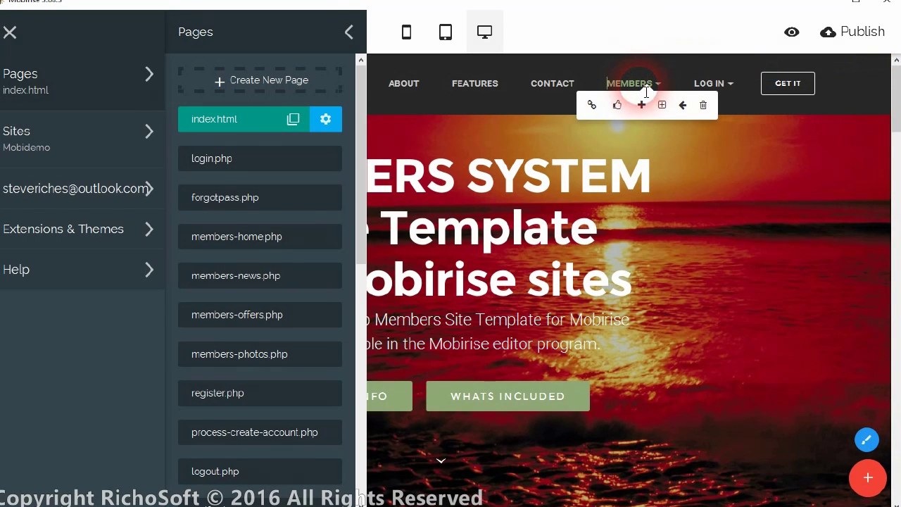
{"action": "left_click", "coordinate": [629, 85]}
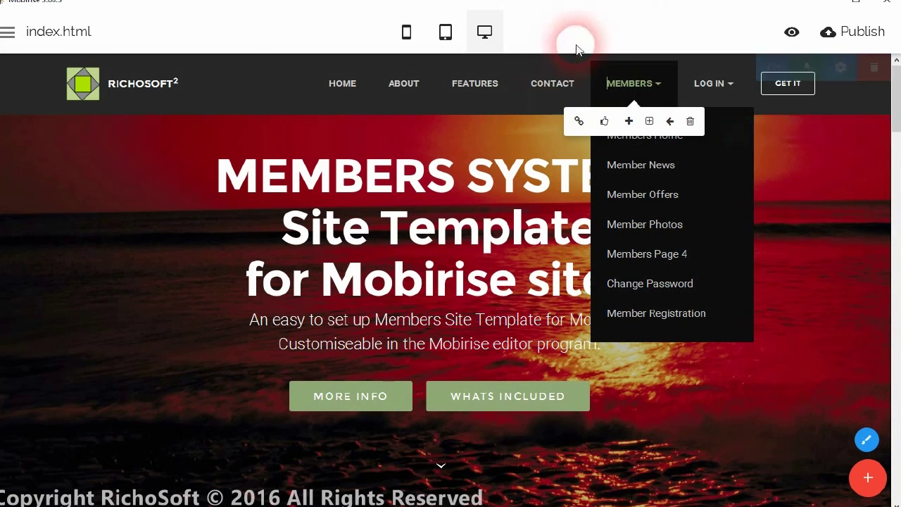
{"action": "left_click", "coordinate": [603, 15]}
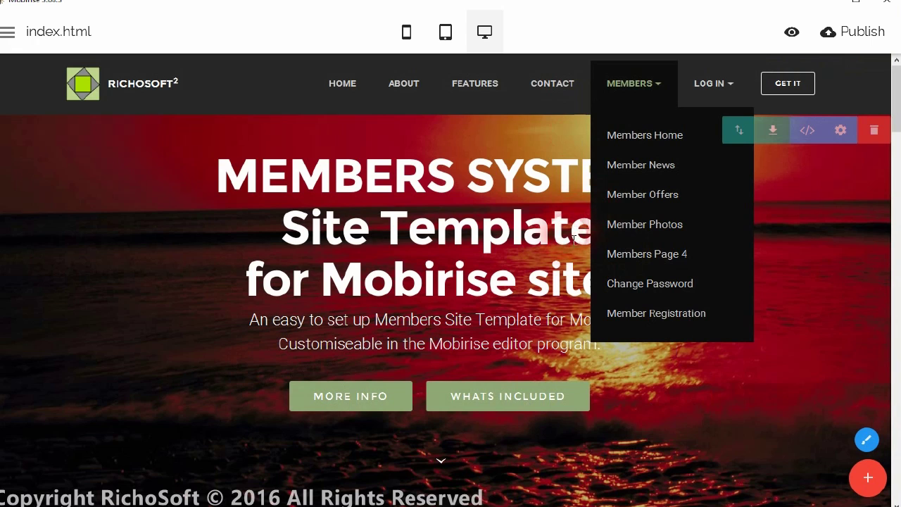
Step: Open the members-news.php page from the site's page list for full viewing
{"action": "left_click", "coordinate": [7, 31]}
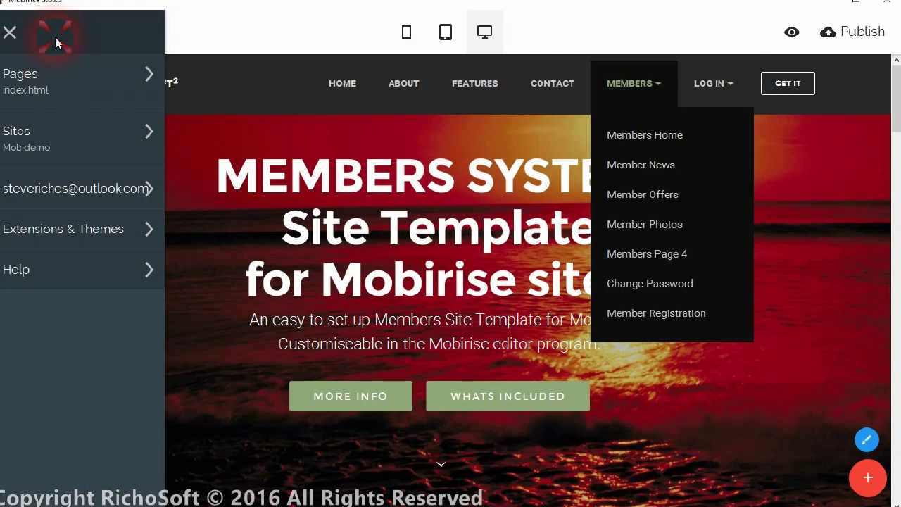
{"action": "left_click", "coordinate": [55, 97]}
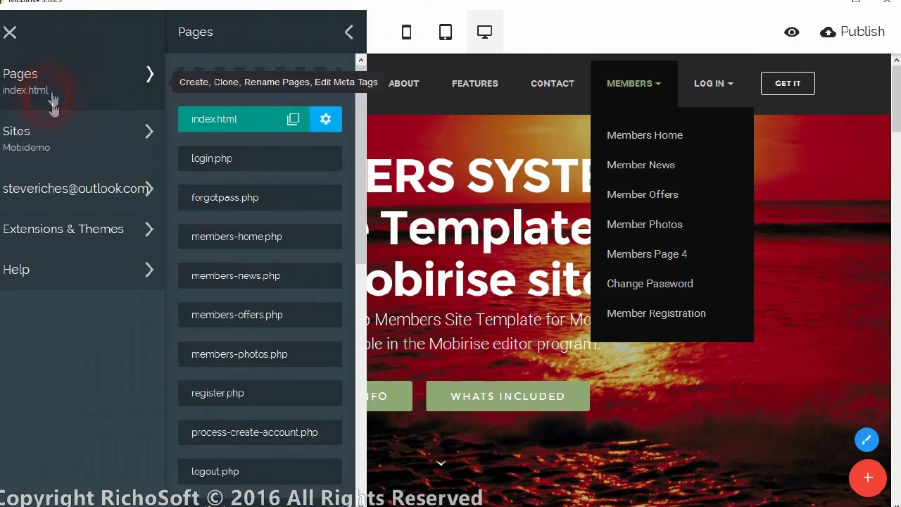
{"action": "left_click", "coordinate": [250, 280]}
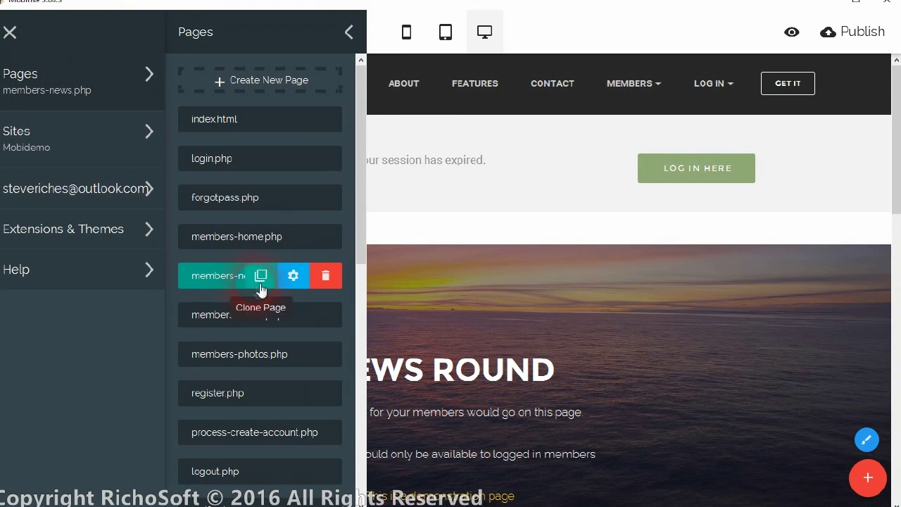
{"action": "left_click", "coordinate": [563, 33]}
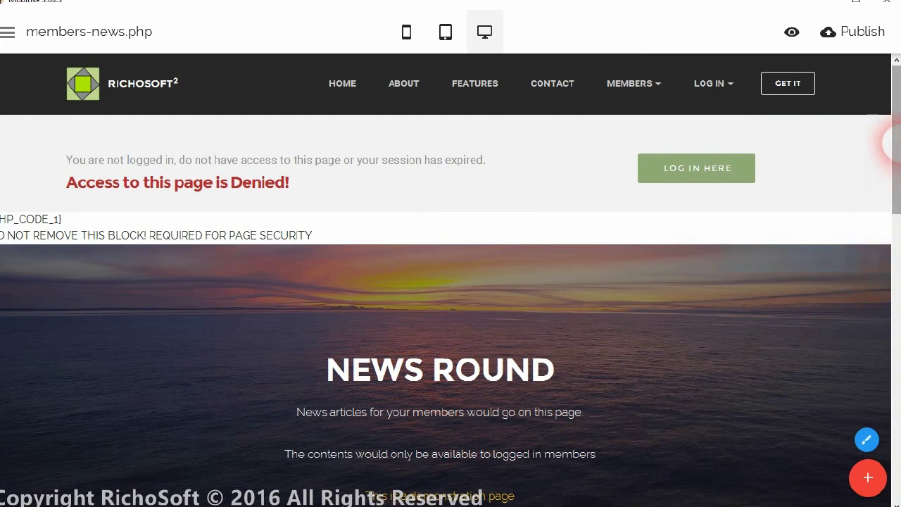
Step: Inspect the access-denied block's HTML and CSS code, close it without saving, and review the news page's content blocks
{"action": "left_click", "coordinate": [99, 243]}
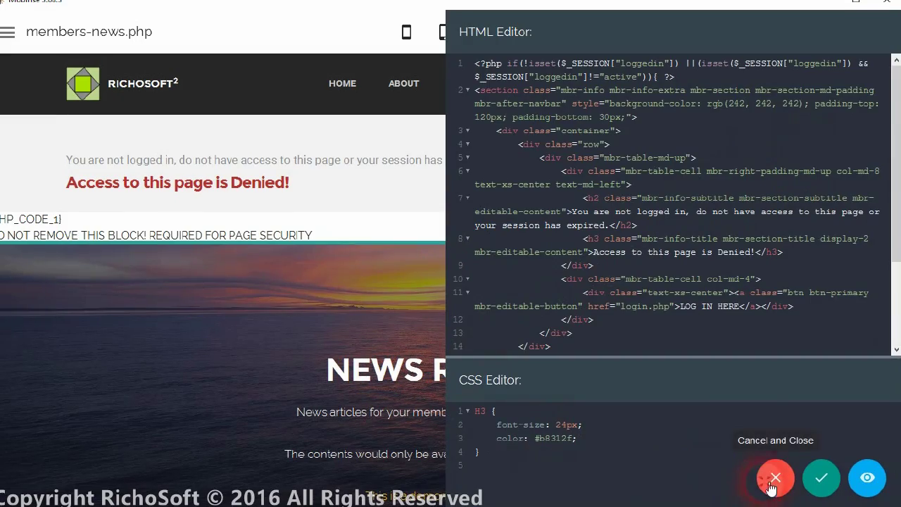
{"action": "left_click", "coordinate": [774, 478]}
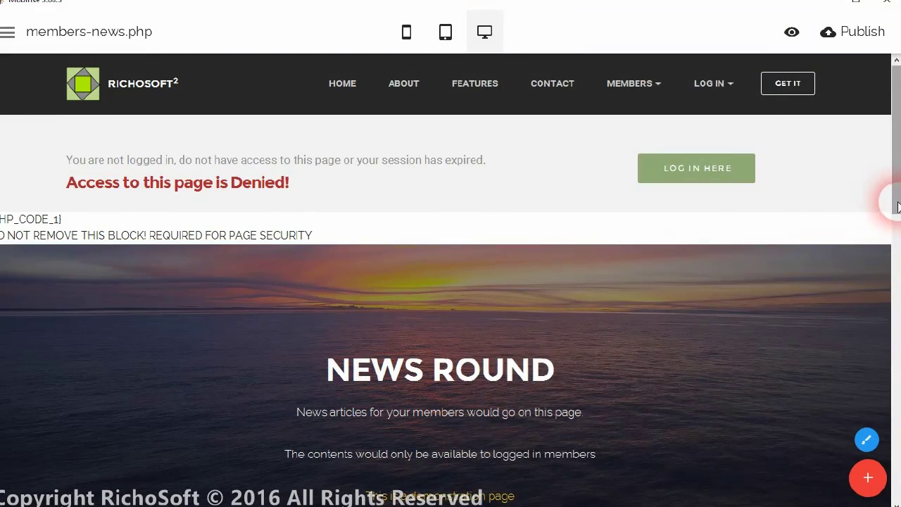
{"action": "left_click_drag", "start_coordinate": [897, 206], "coordinate": [898, 380]}
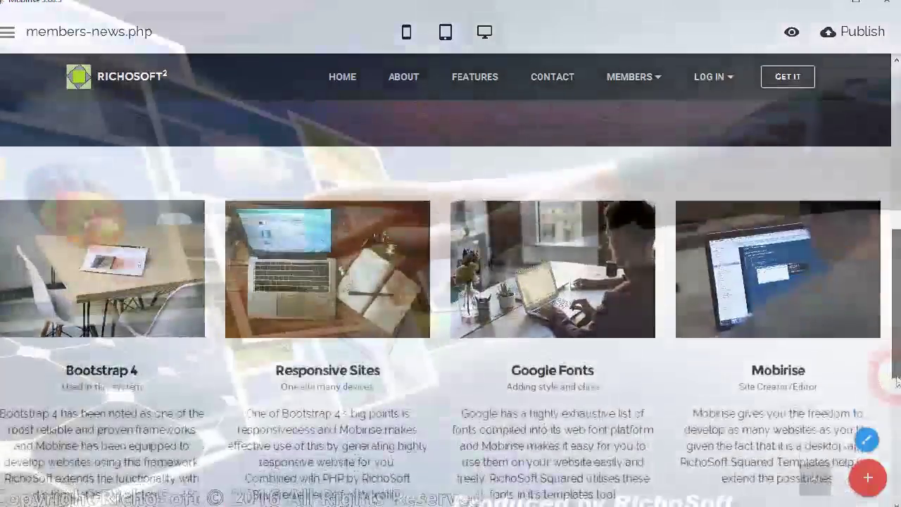